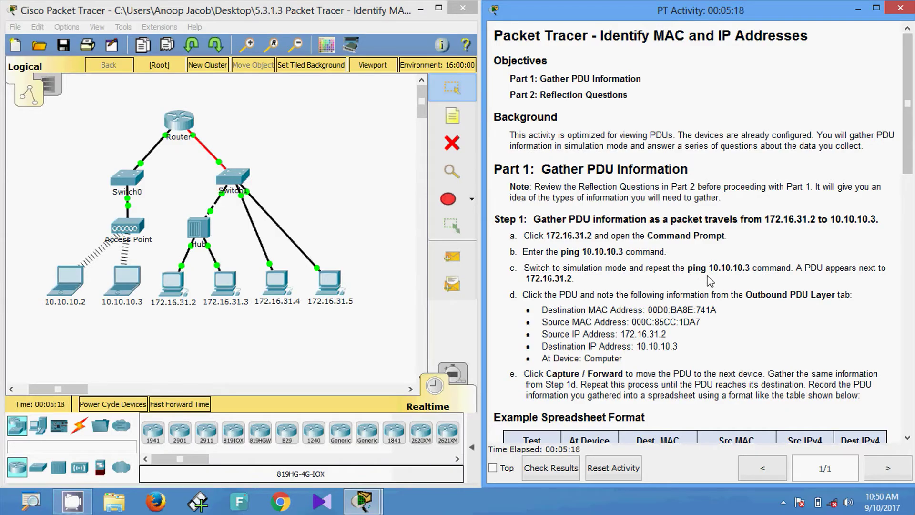
# Review the activity's instructions, required pings and reflection questions, plus the result tables for both ping tests in the Excel spreadsheet.
pyautogui.scroll(-10, 710, 281)
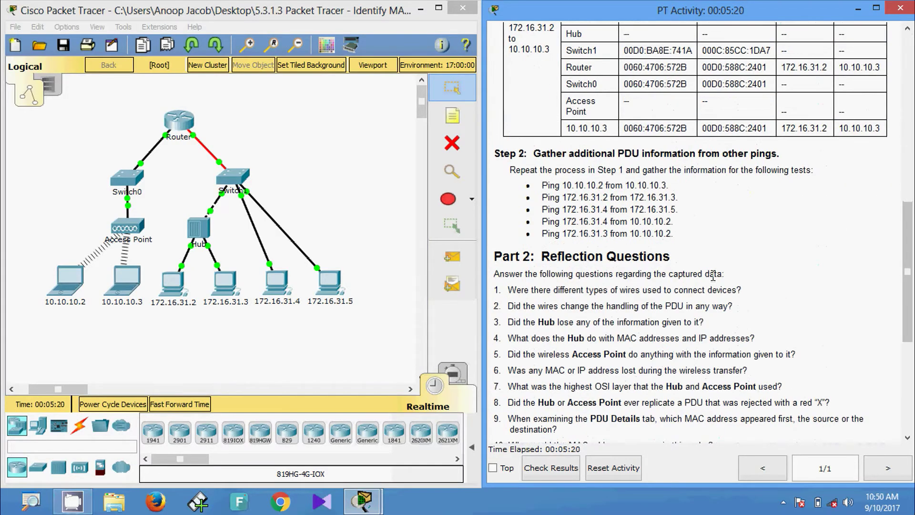
pyautogui.scroll(-5, 714, 273)
pyautogui.scroll(-5, 708, 296)
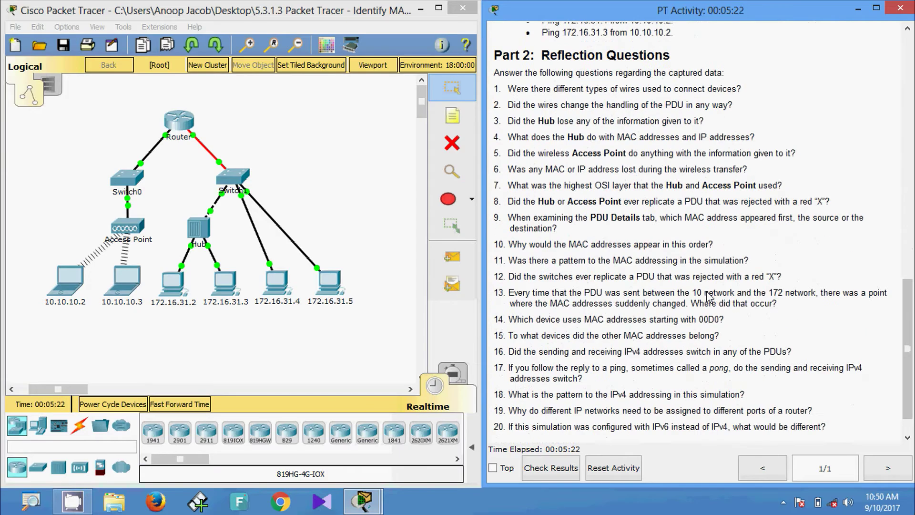
pyautogui.scroll(5, 709, 292)
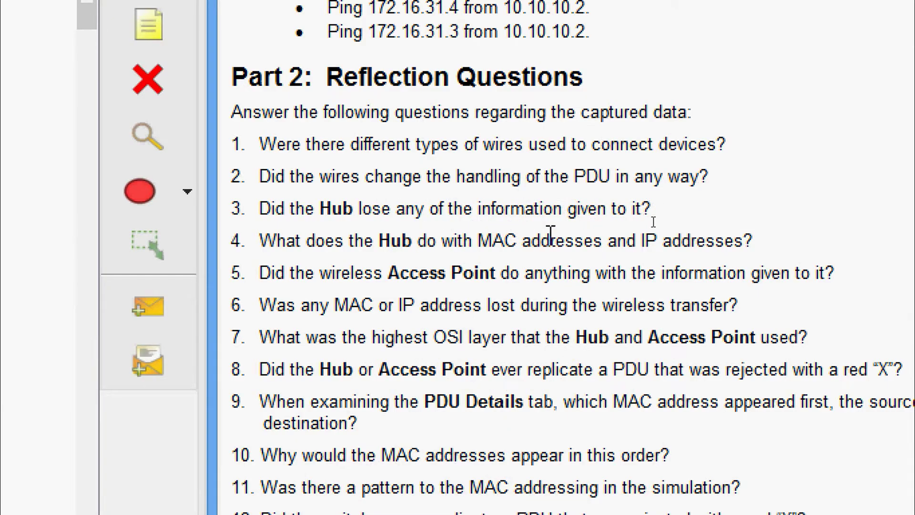
pyautogui.scroll(-5, 560, 298)
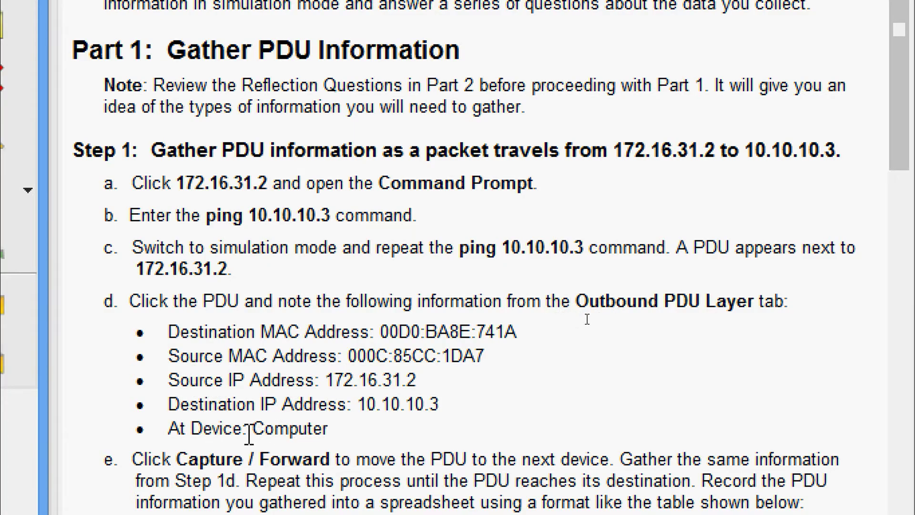
pyautogui.scroll(-3, 257, 431)
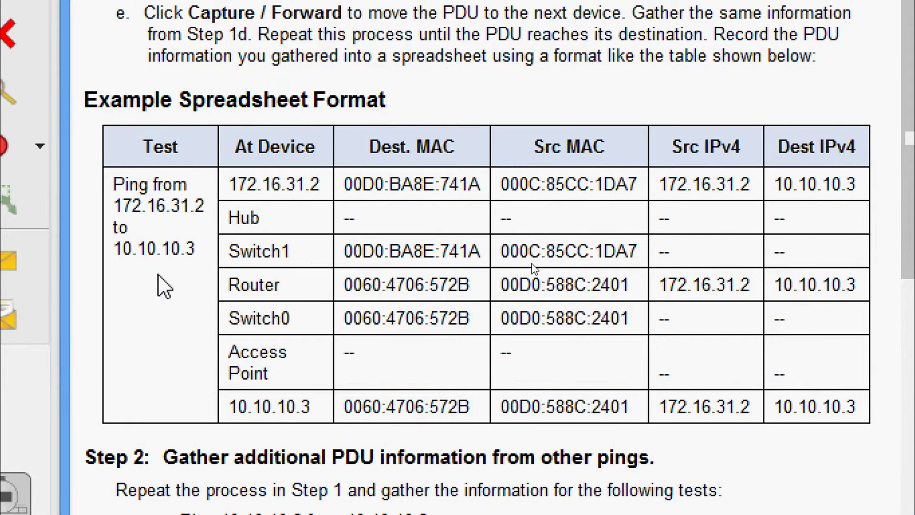
pyautogui.moveTo(237, 183); pyautogui.dragTo(825, 381)
pyautogui.click(793, 323)
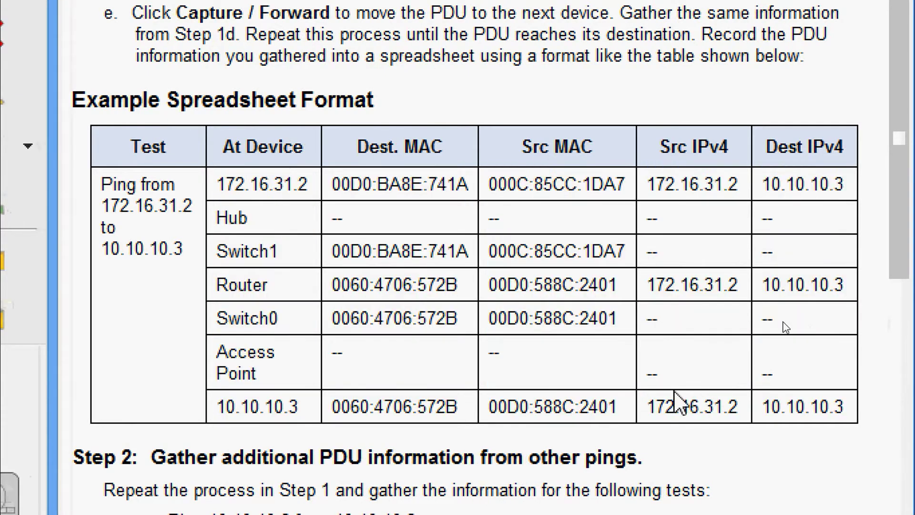
pyautogui.scroll(-5, 722, 323)
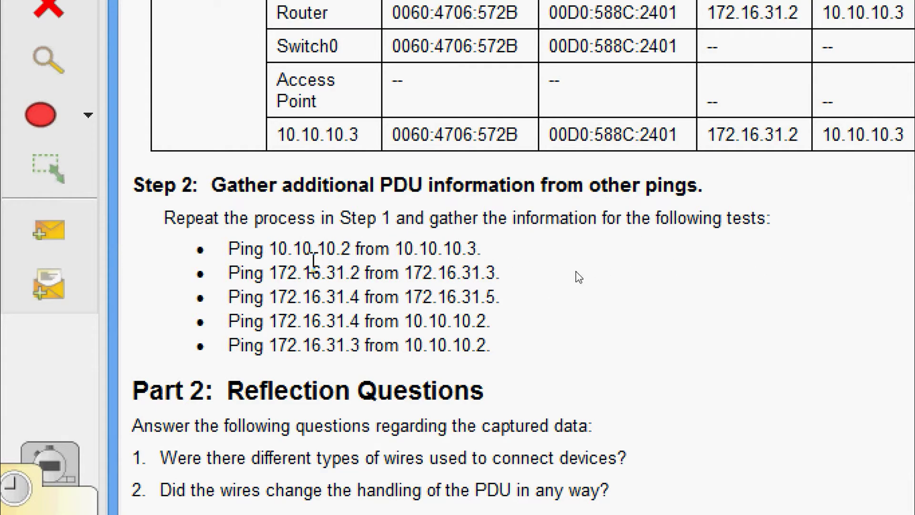
pyautogui.moveTo(229, 249); pyautogui.dragTo(497, 353)
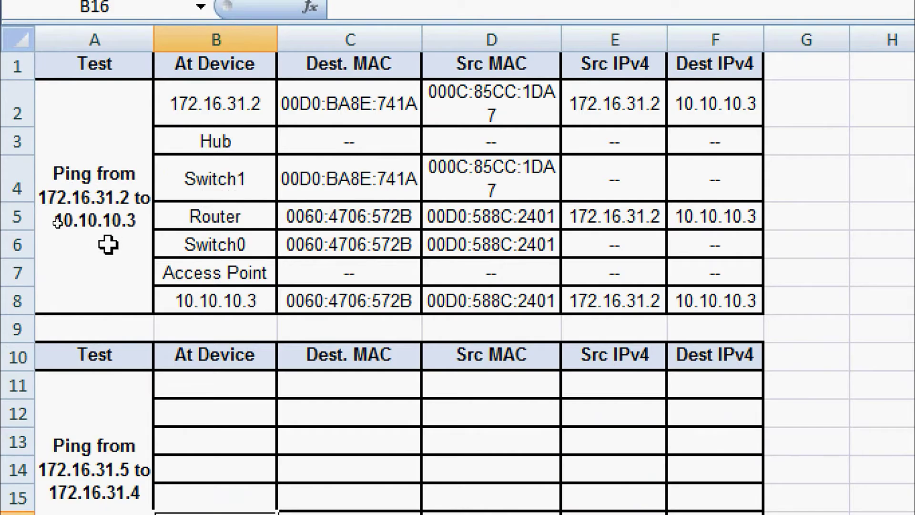
pyautogui.moveTo(183, 104); pyautogui.dragTo(673, 303)
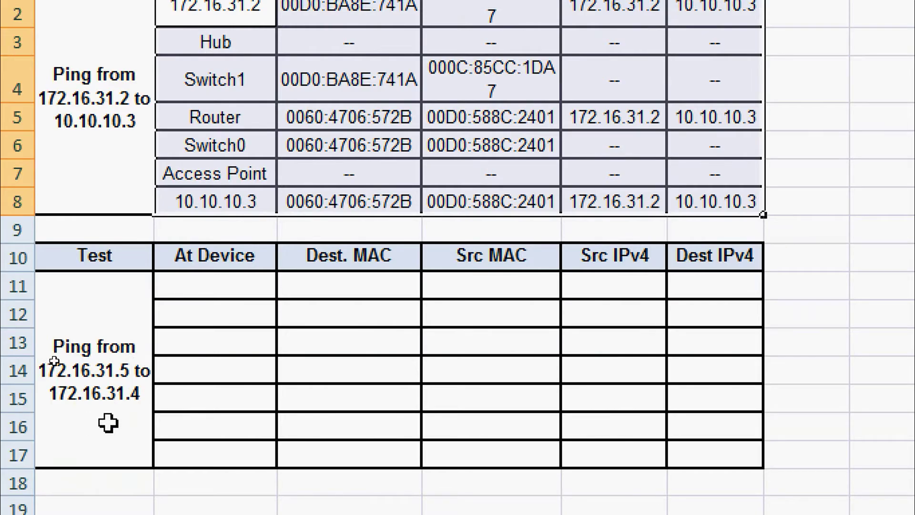
pyautogui.moveTo(184, 281); pyautogui.dragTo(737, 451)
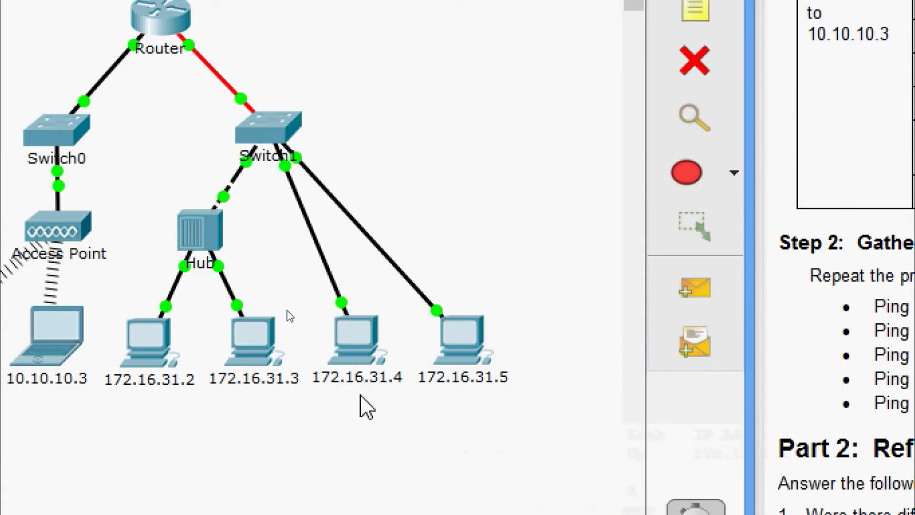
# Open the Command Prompt on PC 172.16.31.5 and ping 172.16.31.4.
pyautogui.click(465, 358)
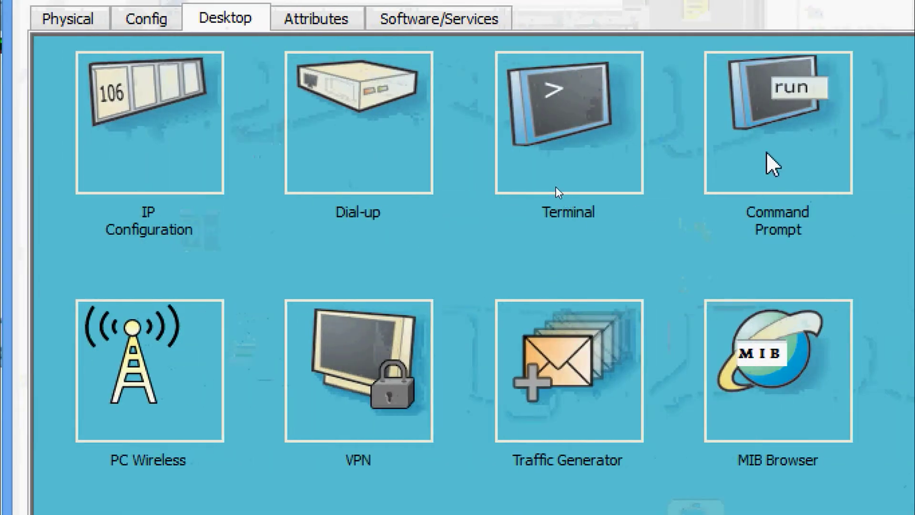
pyautogui.click(816, 164)
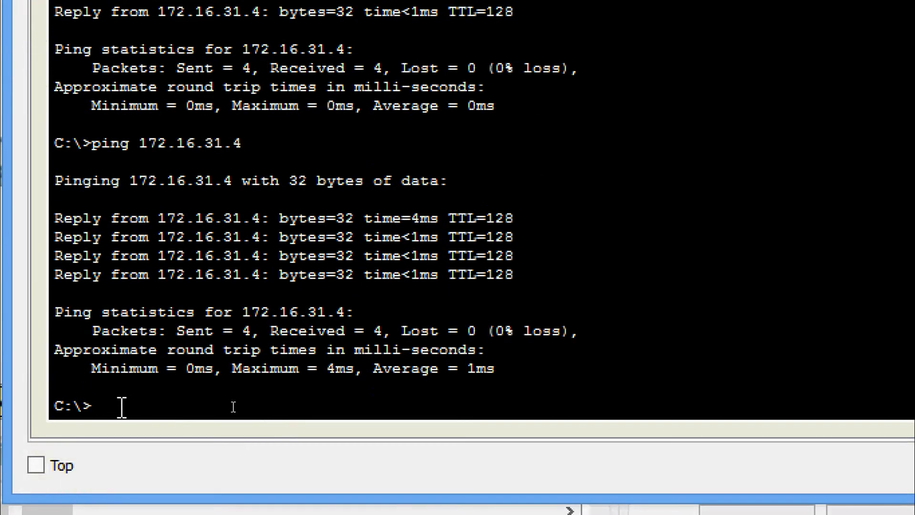
pyautogui.press('Up')
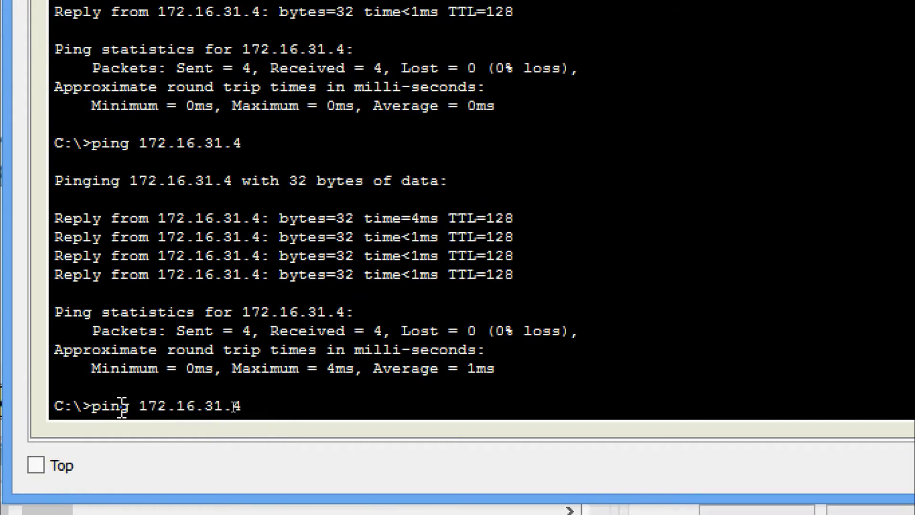
pyautogui.press('Return')
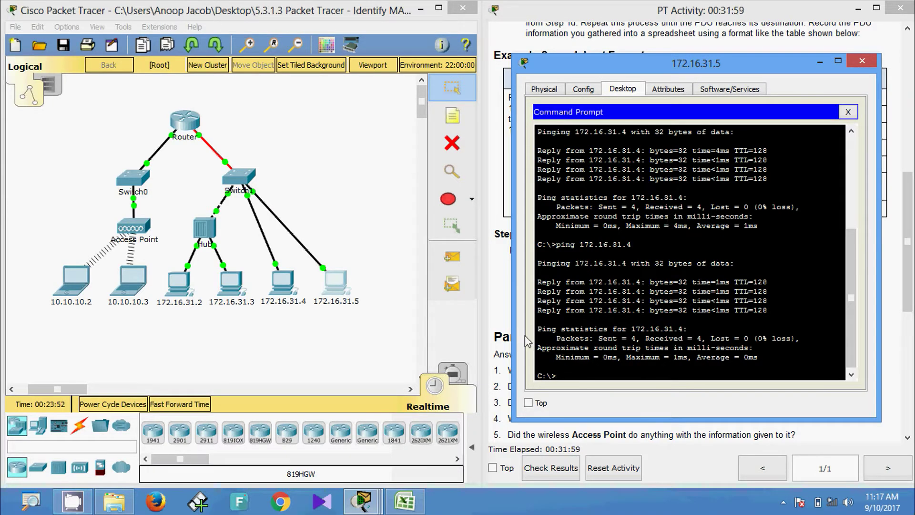
# Switch to simulation mode, hide the Simulation Panel, and repeat the ping to 172.16.31.4 from PC 172.16.31.5.
pyautogui.click(461, 381)
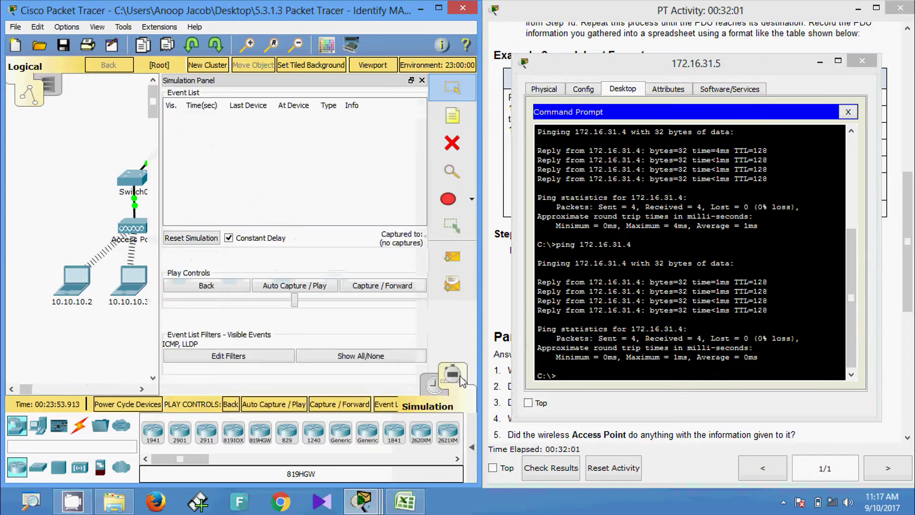
pyautogui.click(422, 81)
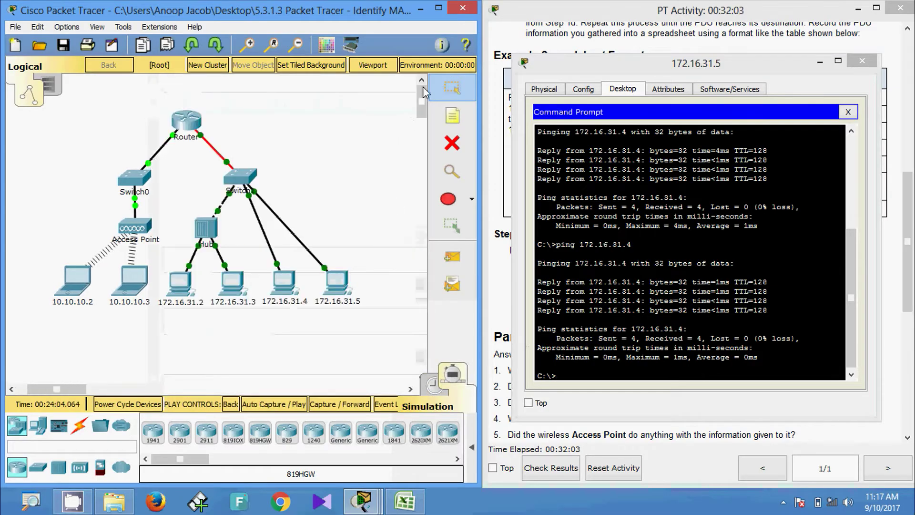
pyautogui.click(619, 355)
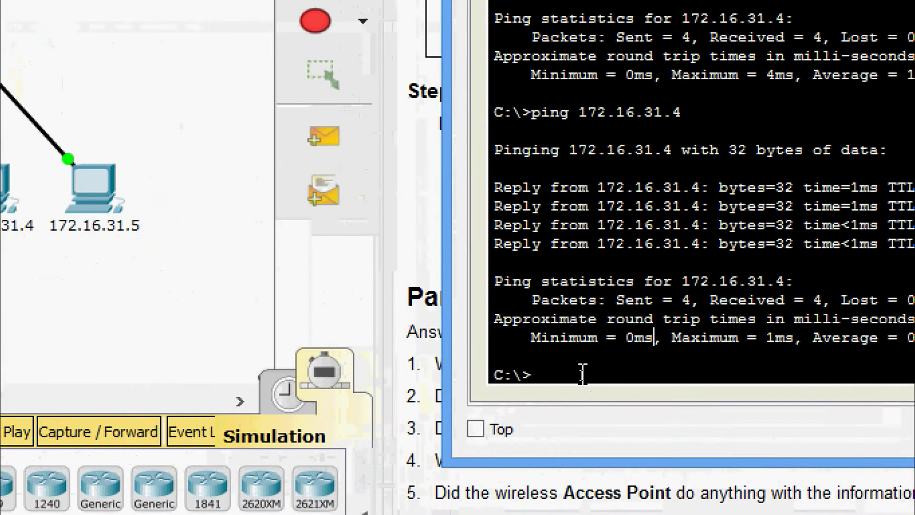
pyautogui.press('Up')
pyautogui.press('Return')
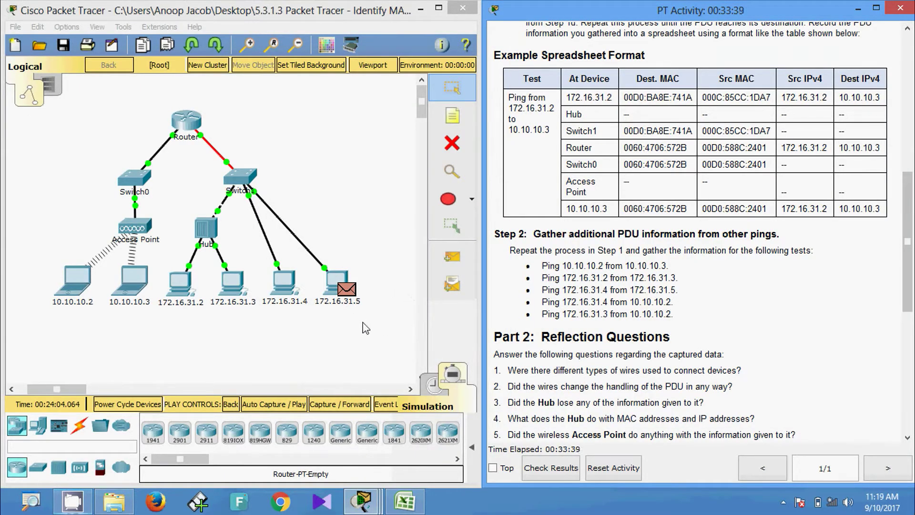
# Examine the outbound PDU details and OSI model of the packet at 172.16.31.5 for its MAC and IP addresses.
pyautogui.click(349, 290)
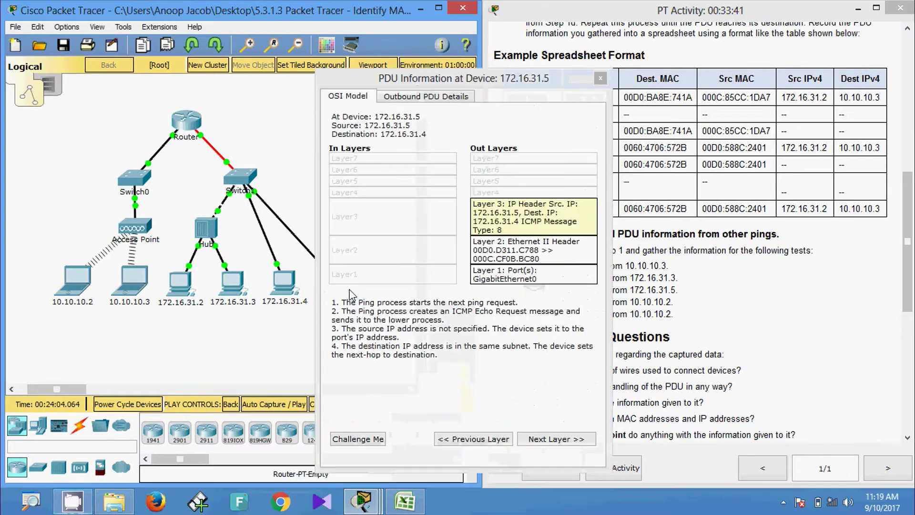
pyautogui.click(430, 98)
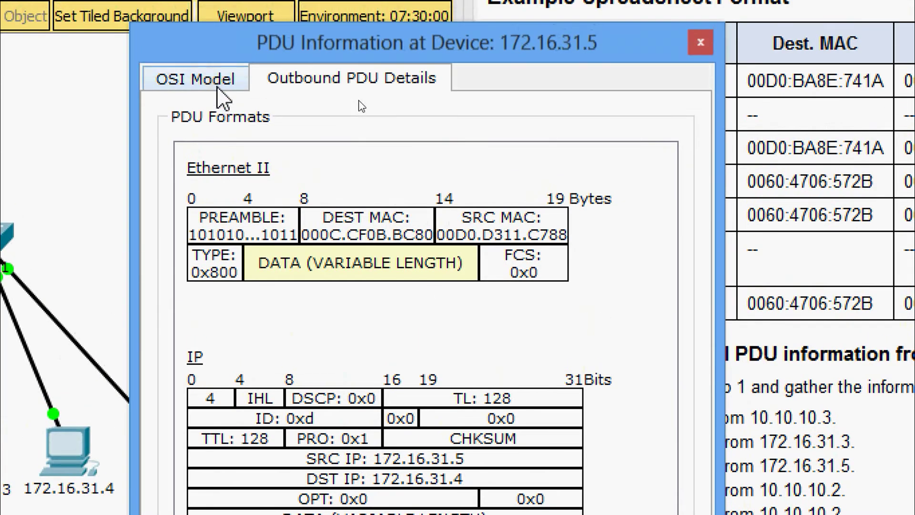
pyautogui.click(218, 87)
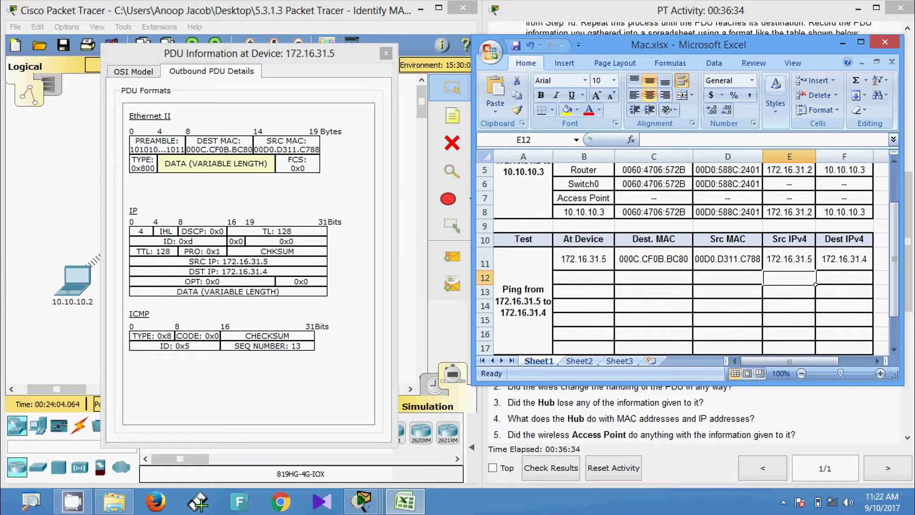
pyautogui.press('alt')
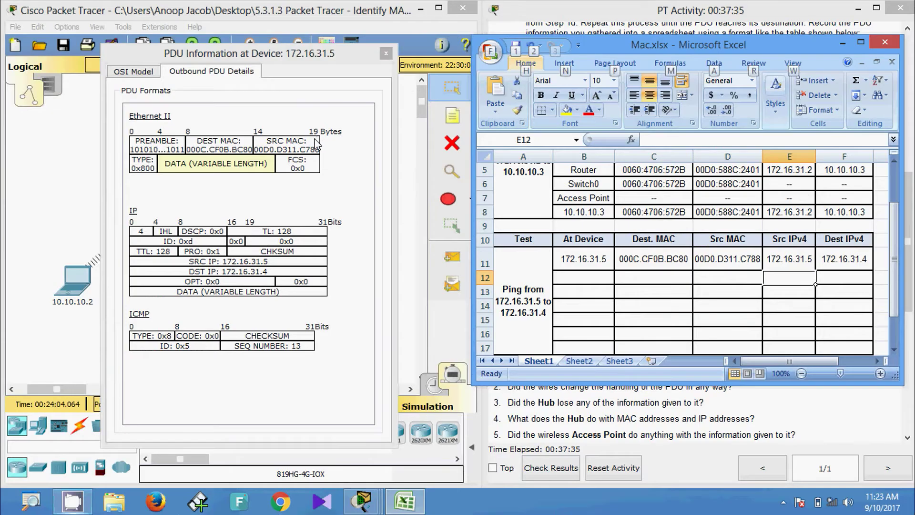
pyautogui.click(389, 47)
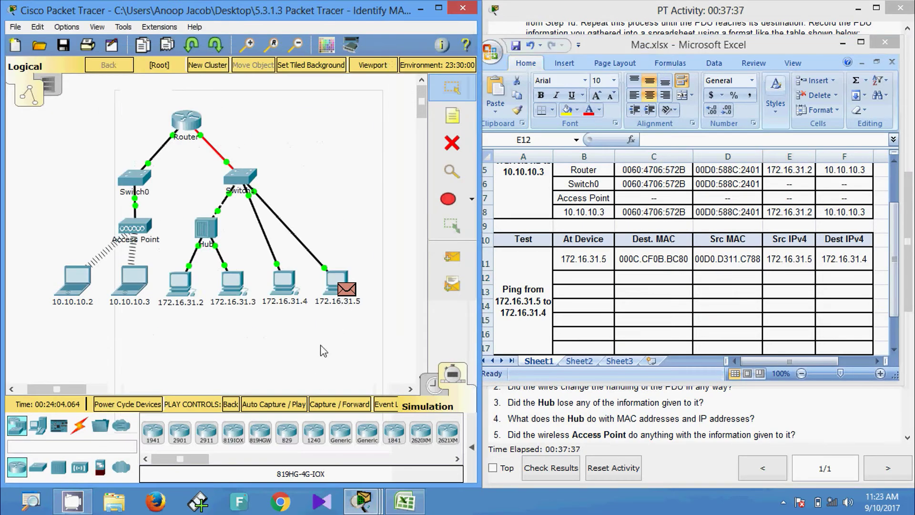
# Advance the simulation one hop to Switch1 and examine the outbound PDU details there beside the spreadsheet.
pyautogui.click(330, 408)
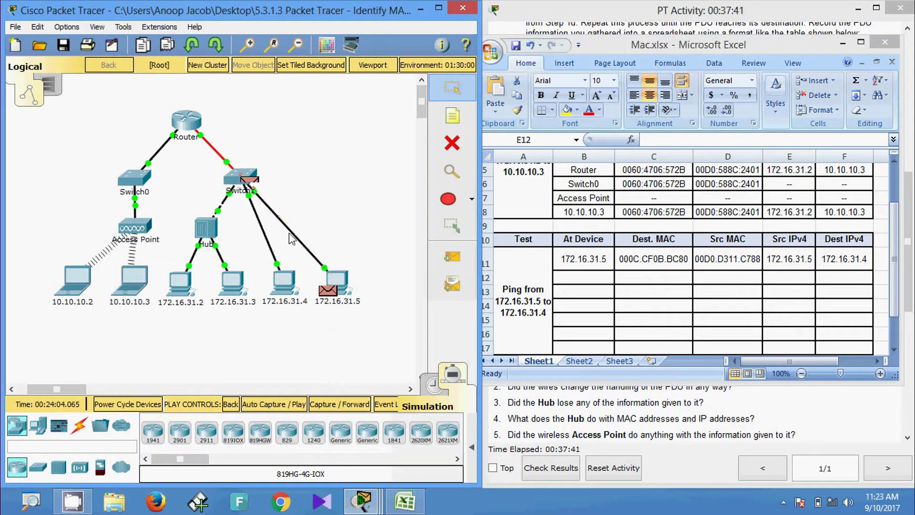
pyautogui.click(251, 185)
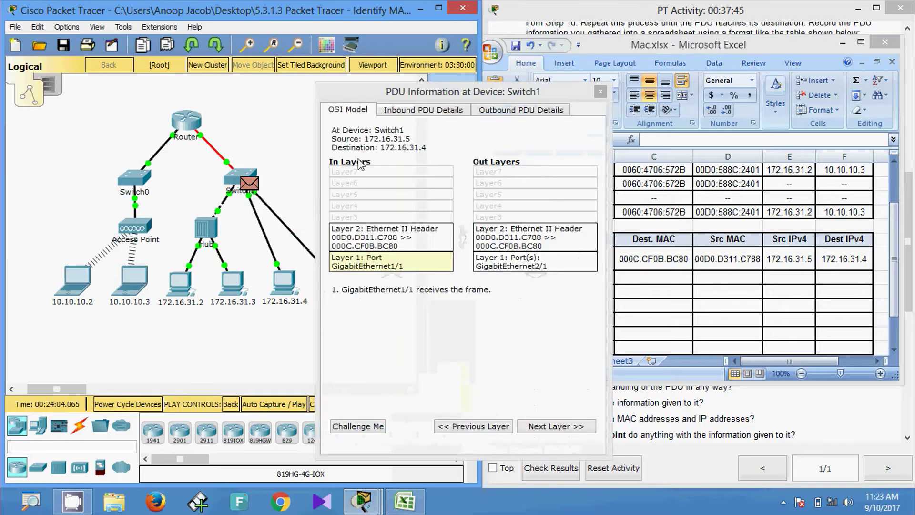
pyautogui.click(509, 114)
pyautogui.moveTo(513, 97); pyautogui.dragTo(357, 66)
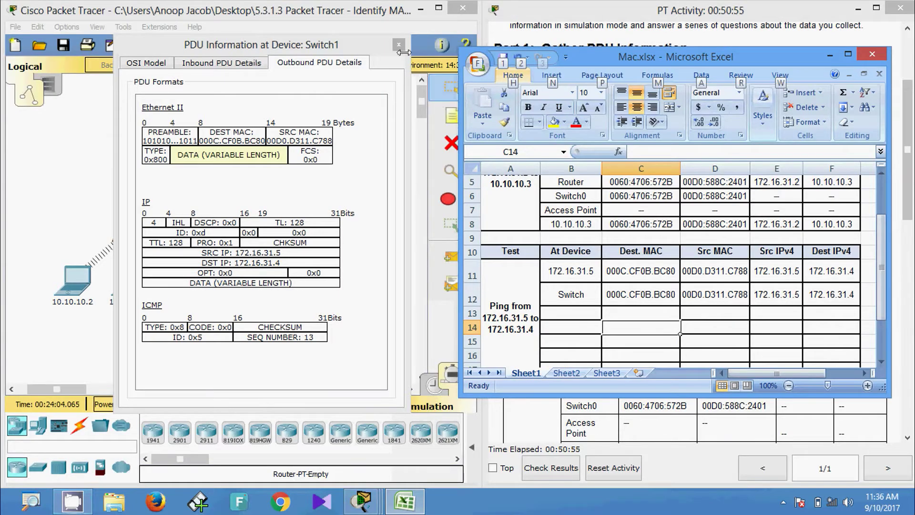
pyautogui.click(399, 46)
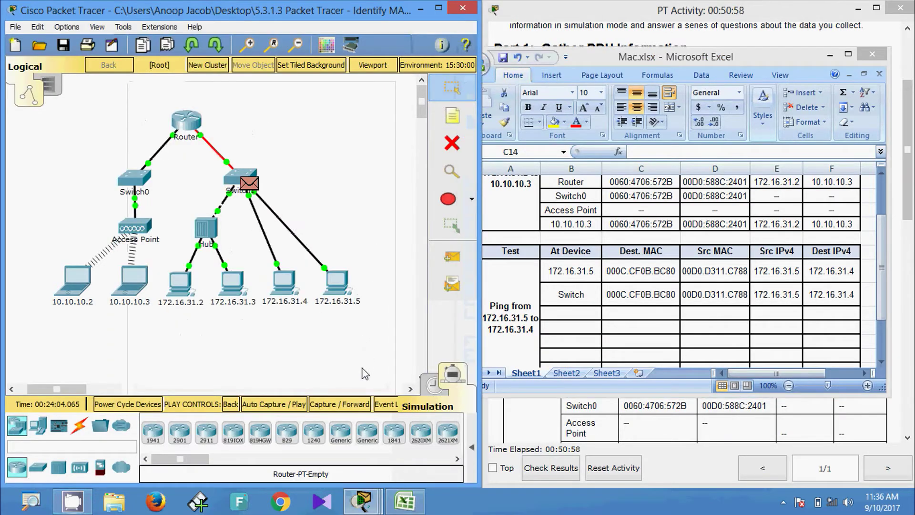
# Advance the packet to 172.16.31.4 and show its outbound PDU details side by side with the Mac.xlsx spreadsheet.
pyautogui.click(354, 409)
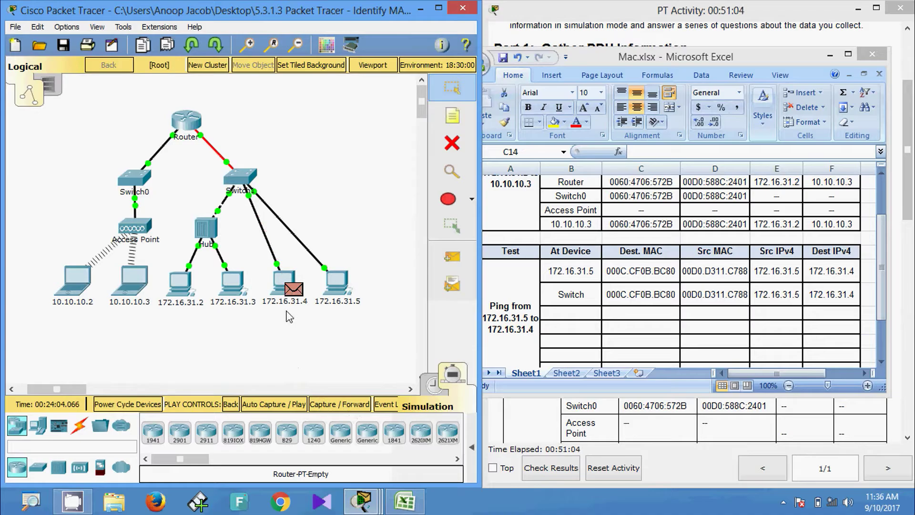
pyautogui.moveTo(291, 310)
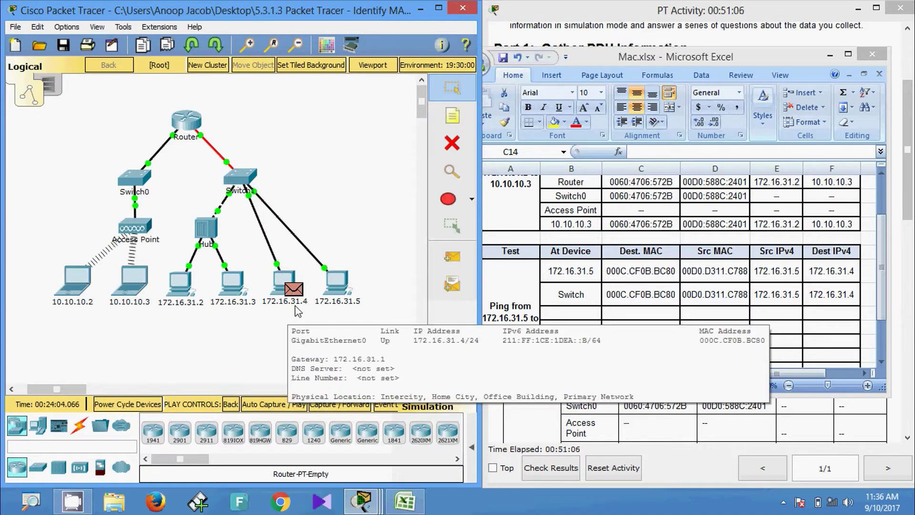
pyautogui.click(294, 289)
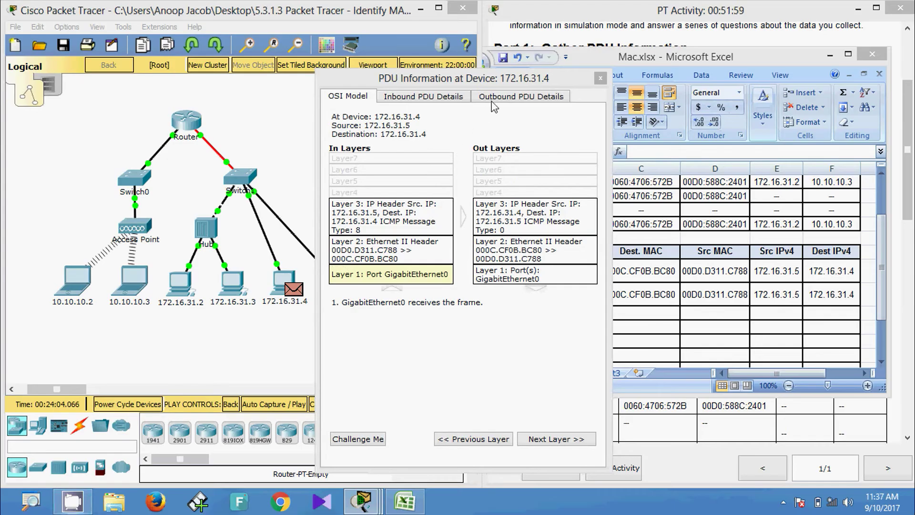
pyautogui.click(493, 104)
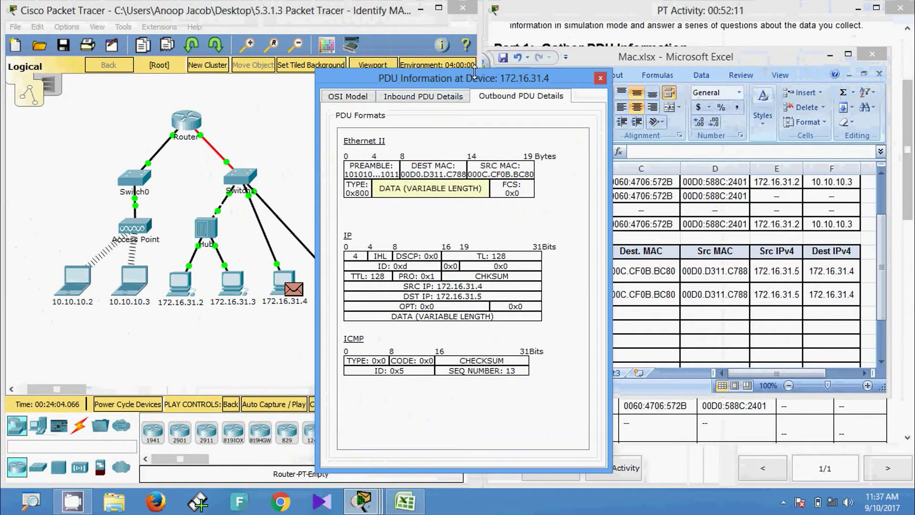
pyautogui.moveTo(472, 67); pyautogui.dragTo(307, 43)
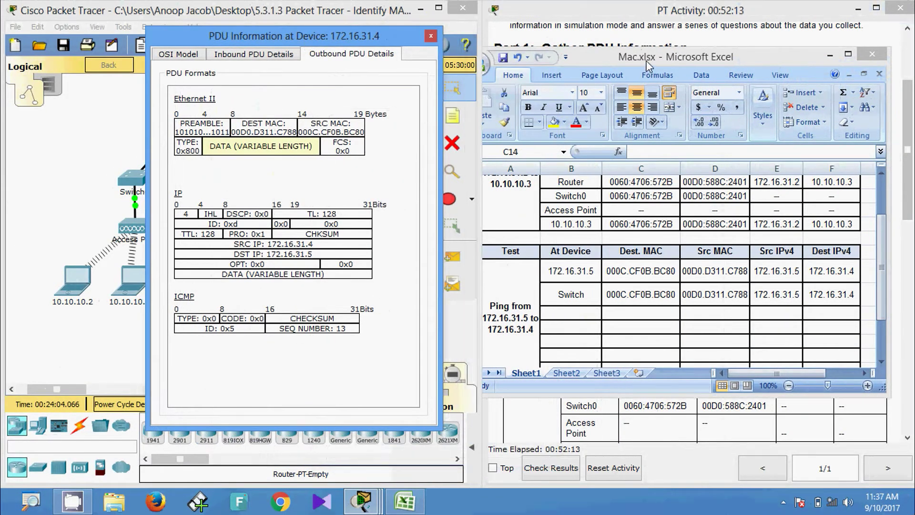
pyautogui.moveTo(642, 57); pyautogui.dragTo(656, 46)
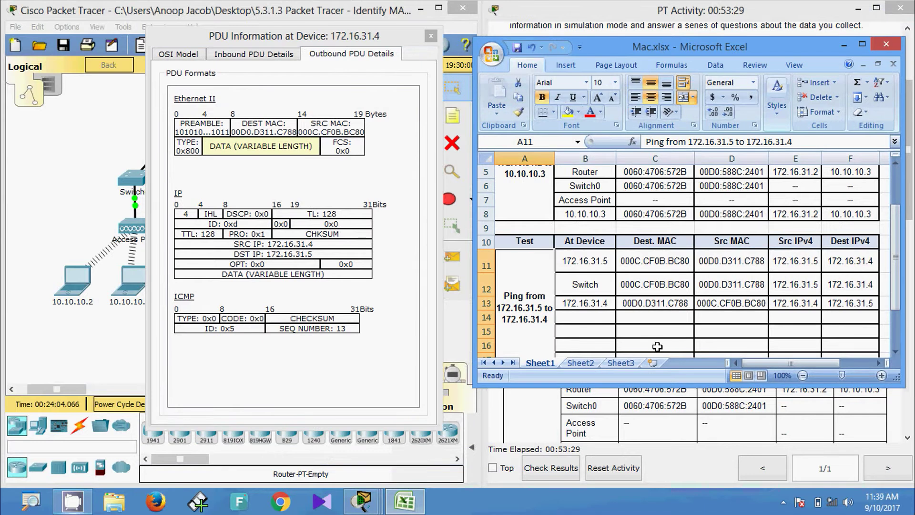
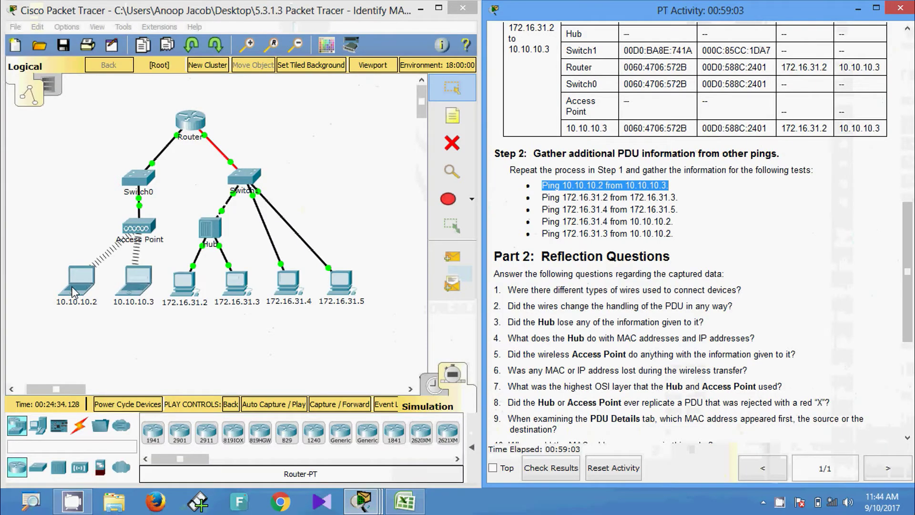
# Show Mac.xlsx beside the topology, with its empty table for the ping from 10.10.10.3 to 10.10.10.2 in view.
pyautogui.click(75, 291)
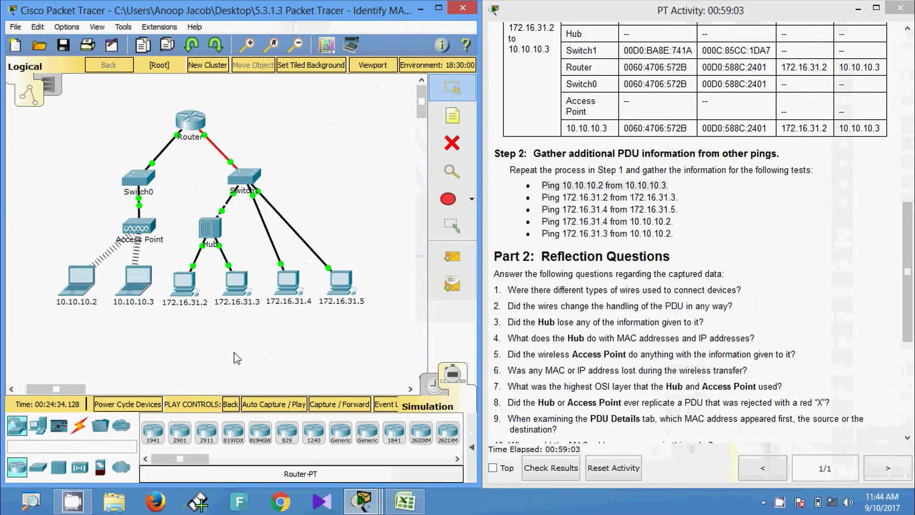
pyautogui.click(404, 500)
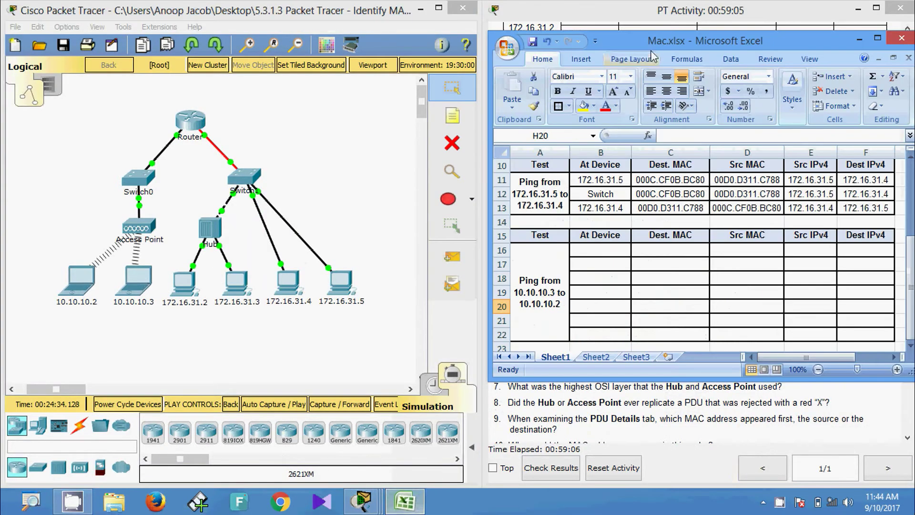
pyautogui.moveTo(656, 41); pyautogui.dragTo(662, 67)
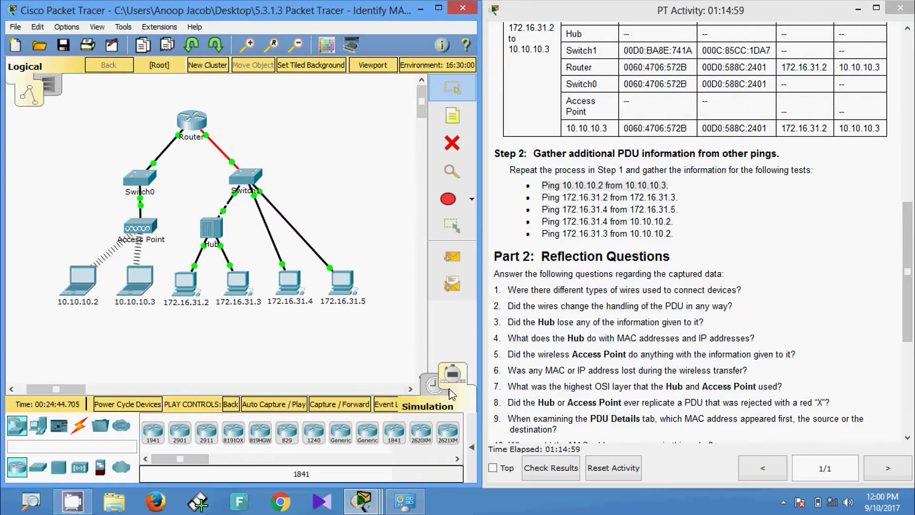
# Repeat the ping to 10.10.10.2 from the command prompt of laptop 10.10.10.3.
pyautogui.click(139, 286)
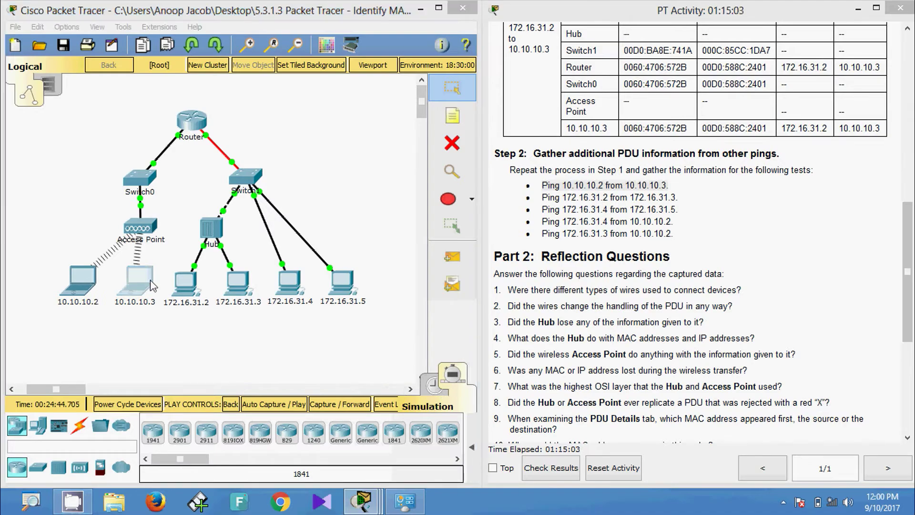
pyautogui.scroll(-10, 645, 372)
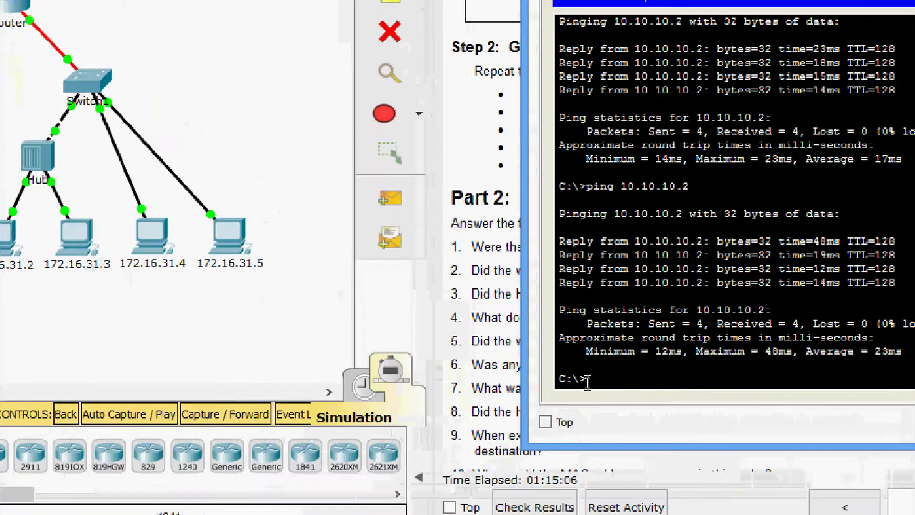
pyautogui.press('Up')
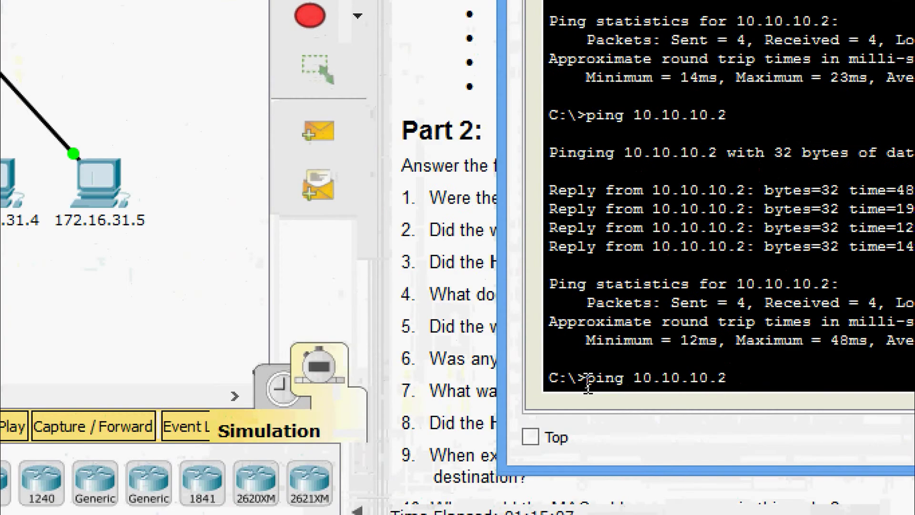
pyautogui.press('Return')
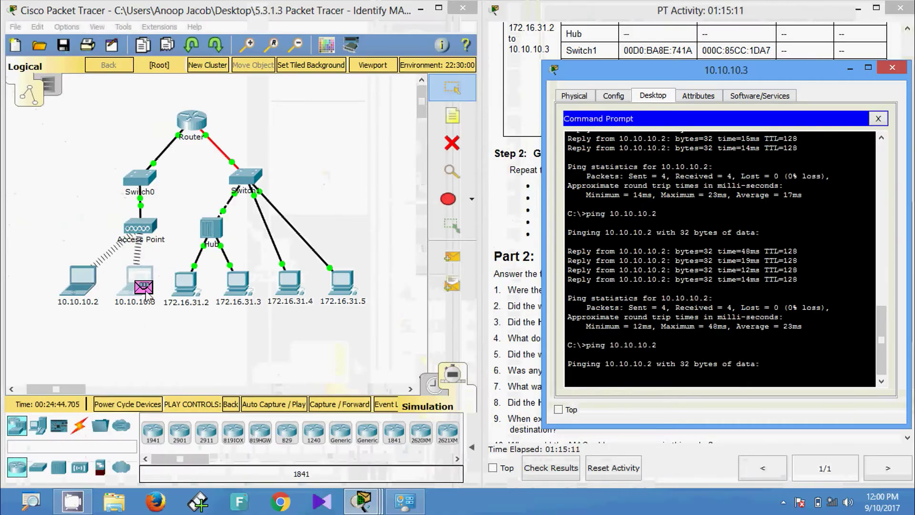
# Examine the outbound PDU details at 10.10.10.3 and compare them with row 16 of the spreadsheet.
pyautogui.click(146, 292)
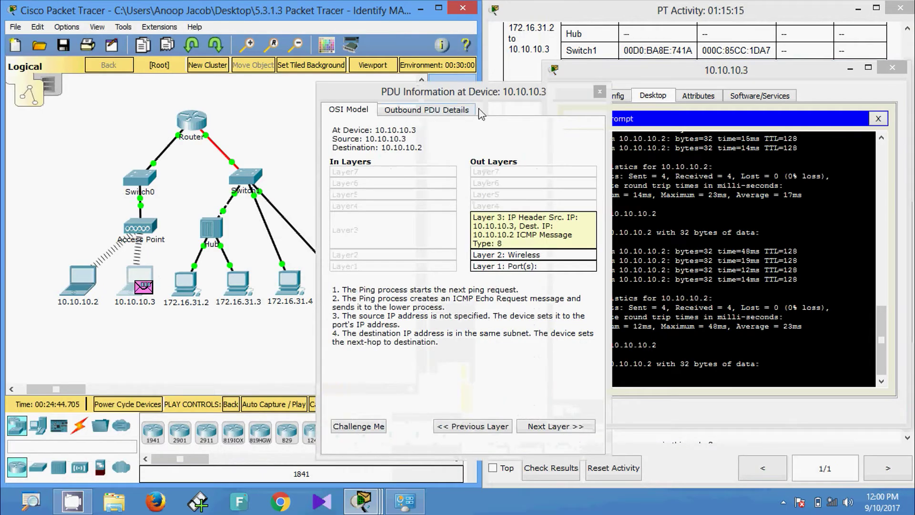
pyautogui.click(444, 110)
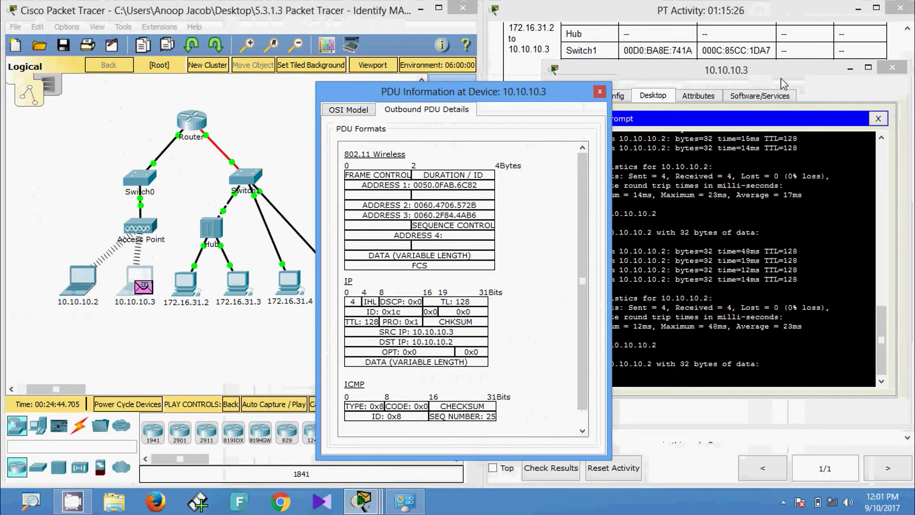
pyautogui.moveTo(801, 70); pyautogui.dragTo(331, 53)
pyautogui.click(383, 51)
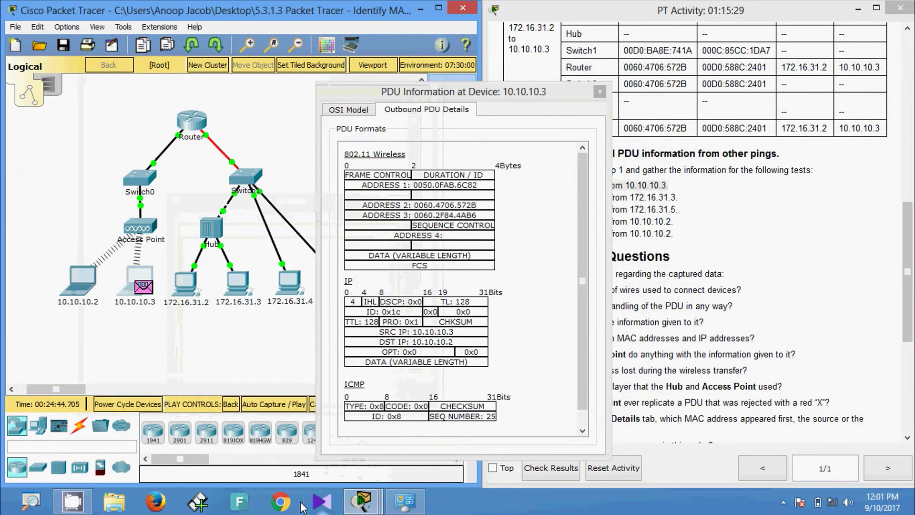
pyautogui.moveTo(470, 95); pyautogui.dragTo(278, 62)
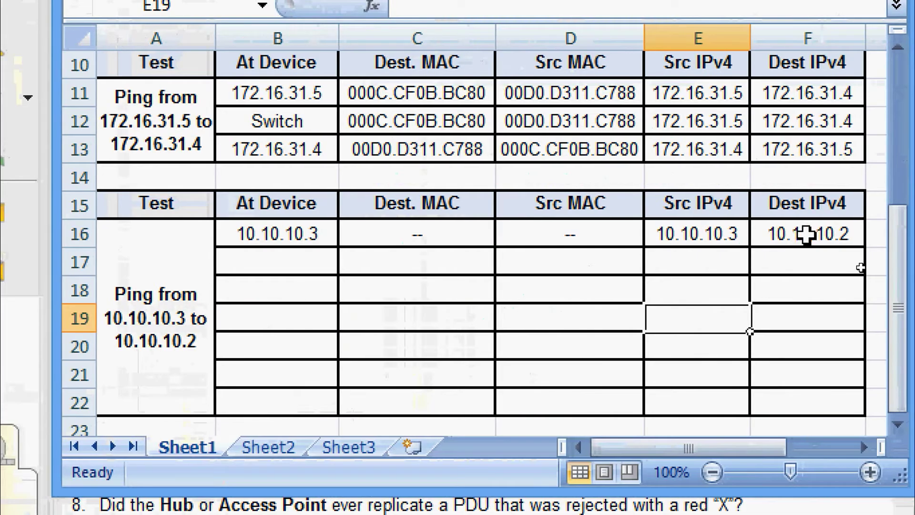
pyautogui.moveTo(774, 235); pyautogui.dragTo(300, 238)
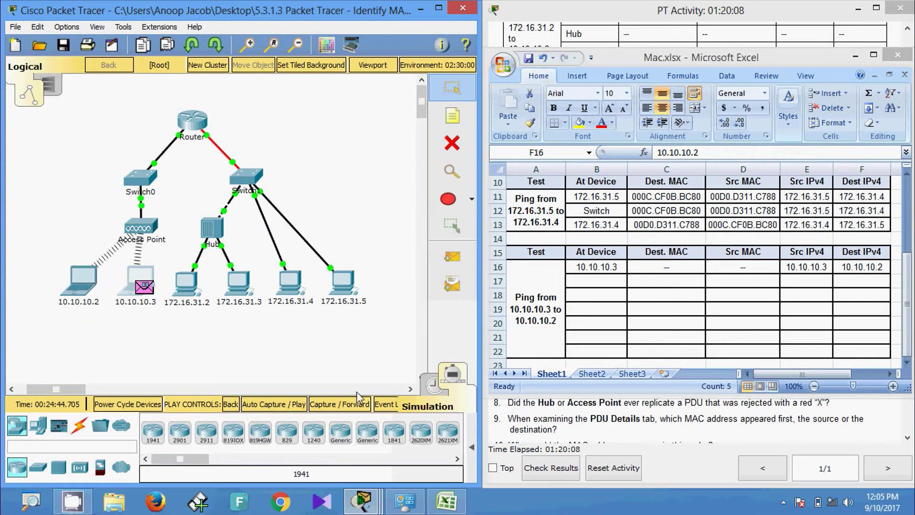
# Advance the packet to the Access Point and compare its outbound PDU details with row 17 of the spreadsheet.
pyautogui.click(347, 404)
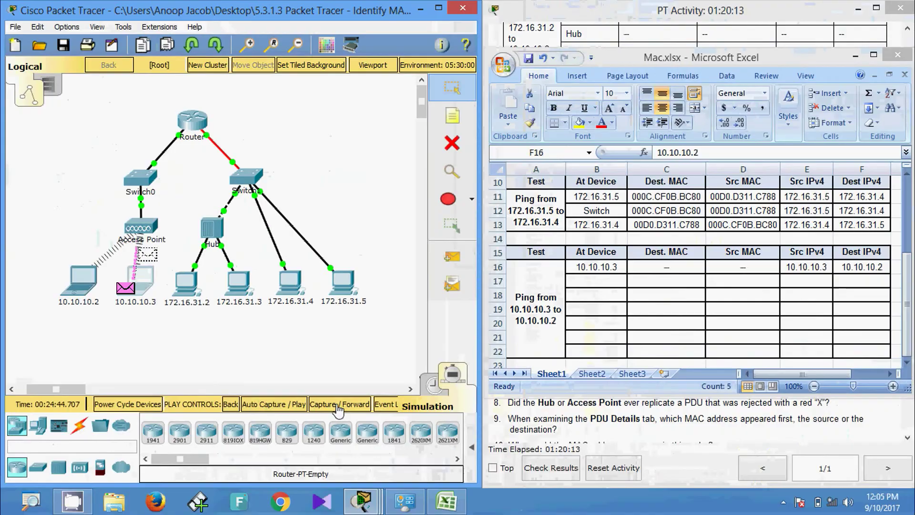
pyautogui.click(340, 410)
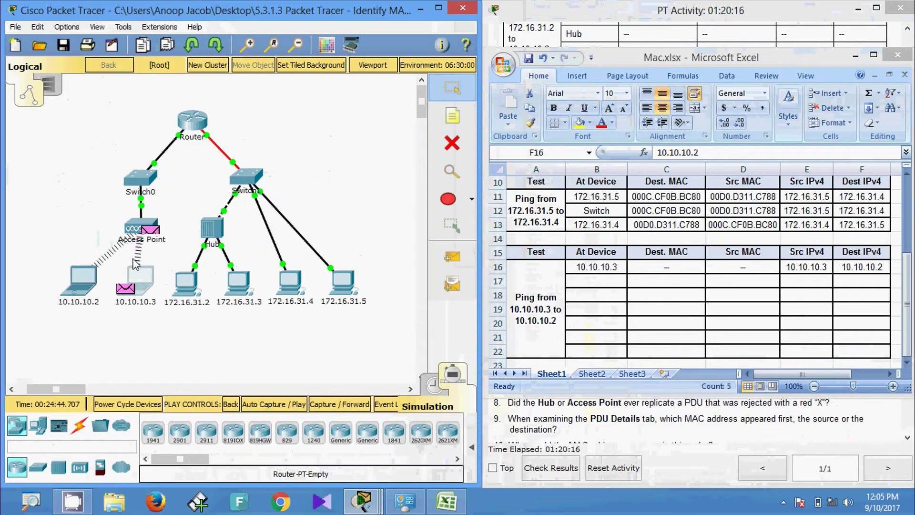
pyautogui.click(151, 234)
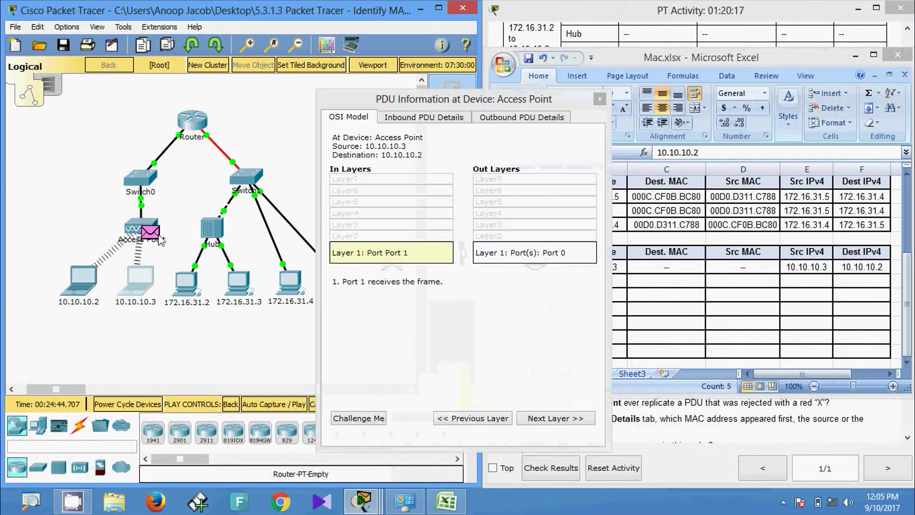
pyautogui.click(498, 119)
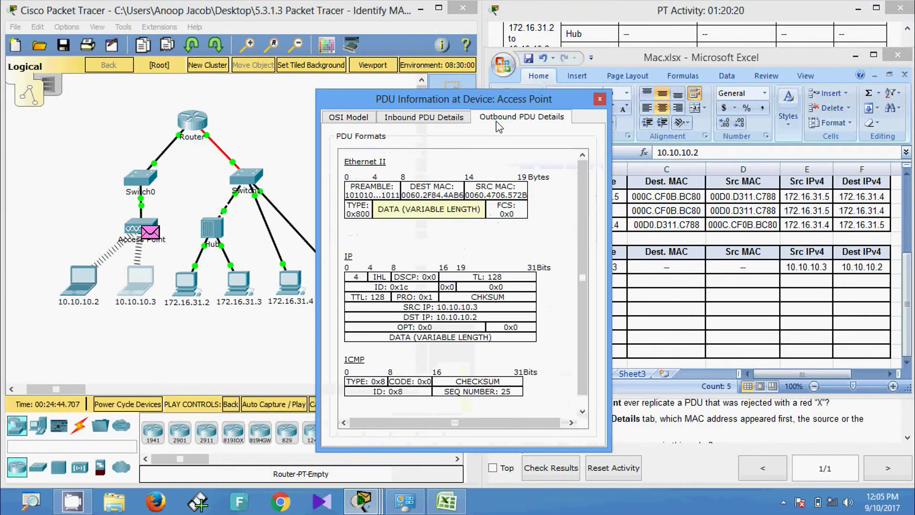
pyautogui.moveTo(505, 99); pyautogui.dragTo(393, 86)
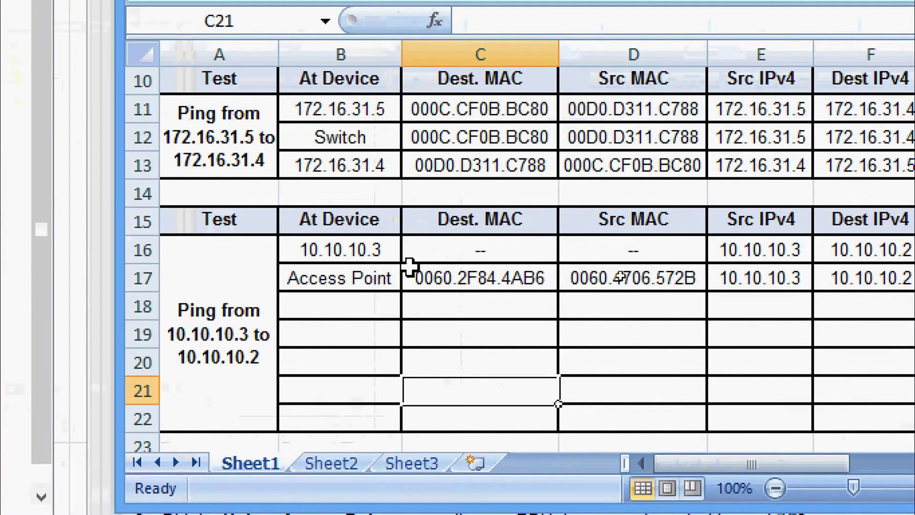
pyautogui.moveTo(606, 283); pyautogui.dragTo(870, 282)
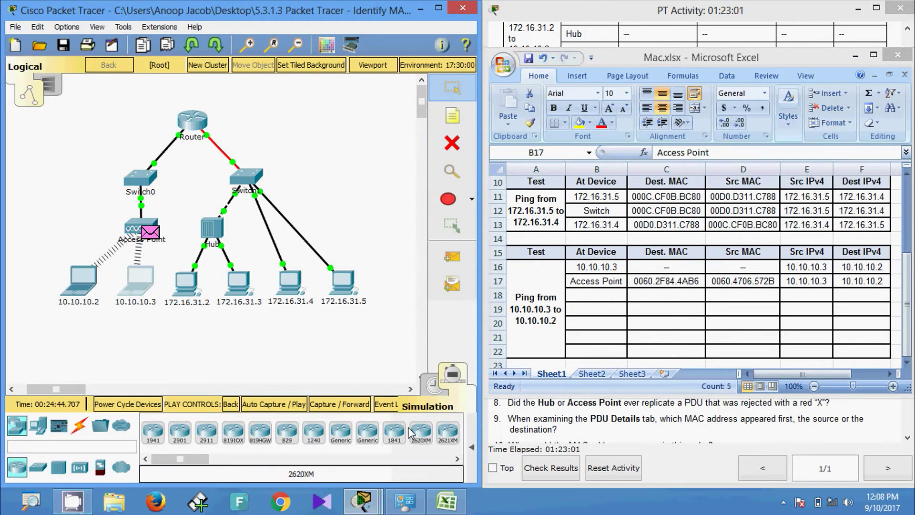
# Advance the packet to Switch0 and compare its outbound PDU details with row 18 of the spreadsheet.
pyautogui.click(342, 405)
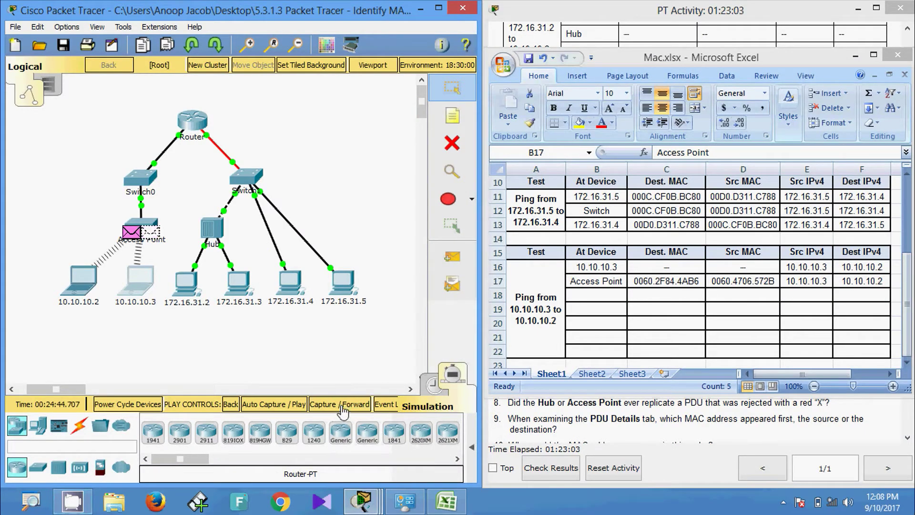
pyautogui.click(342, 405)
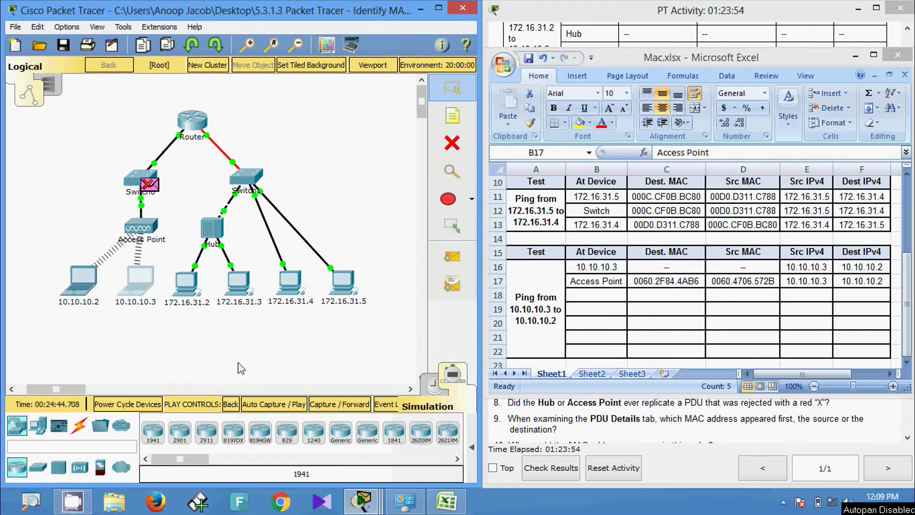
pyautogui.click(150, 185)
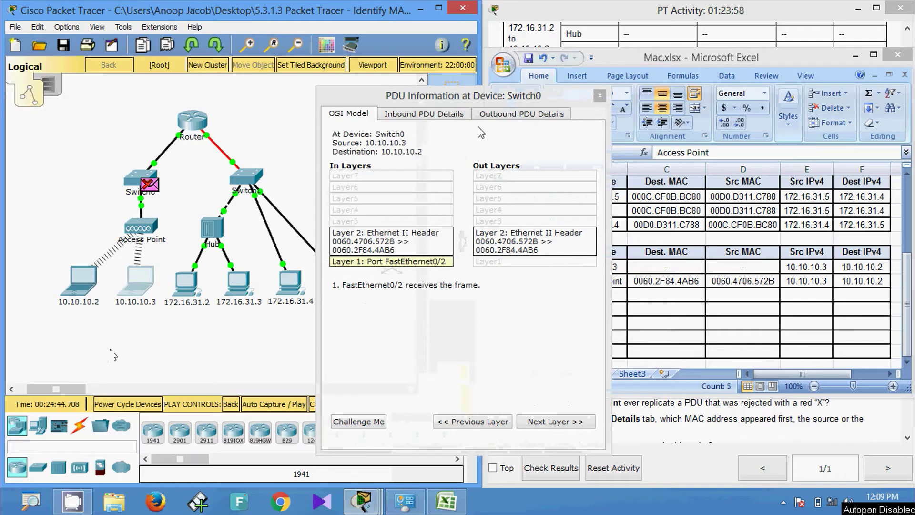
pyautogui.click(505, 113)
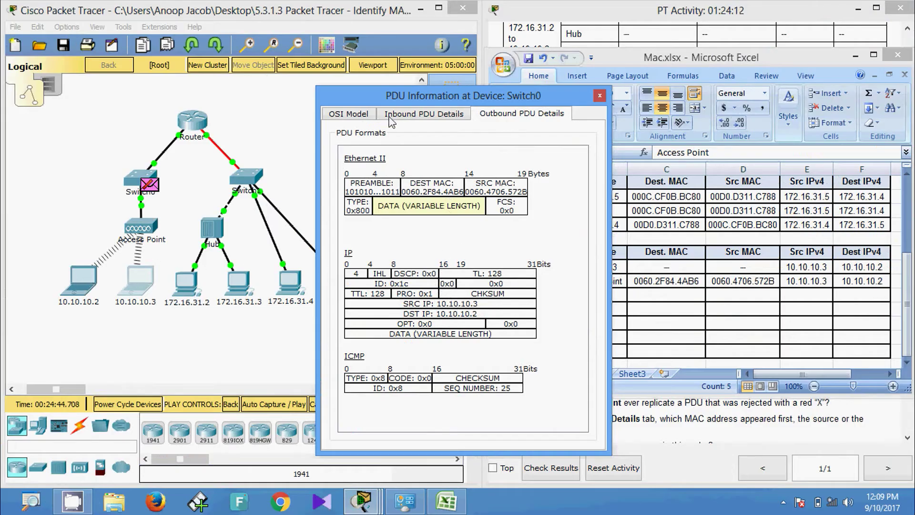
pyautogui.moveTo(416, 96); pyautogui.dragTo(217, 59)
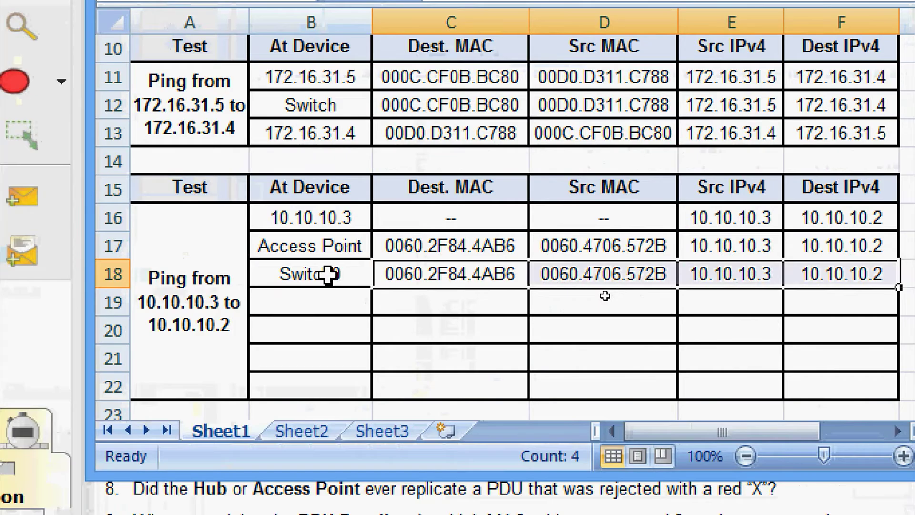
pyautogui.moveTo(327, 275); pyautogui.dragTo(829, 279)
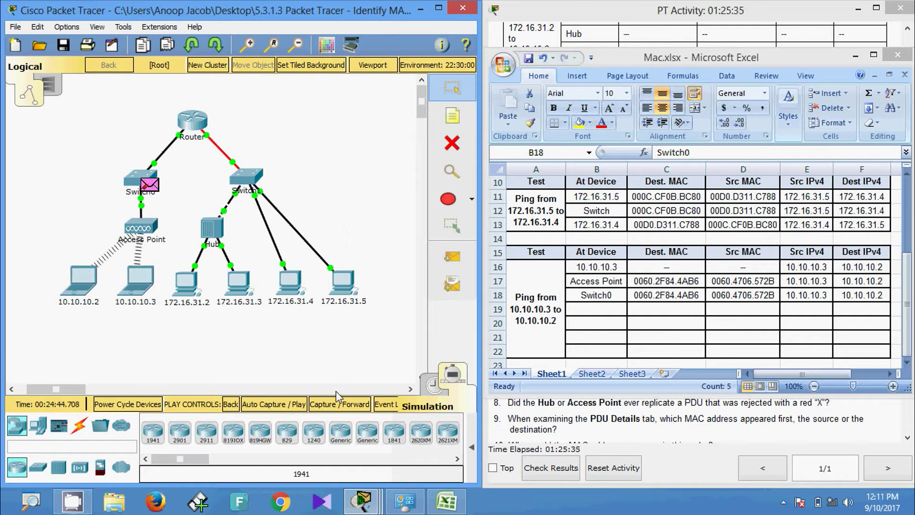
# Advance the packet from Switch0 back to the Access Point and examine its outbound 802.11 wireless PDU details for MAC addresses.
pyautogui.click(336, 407)
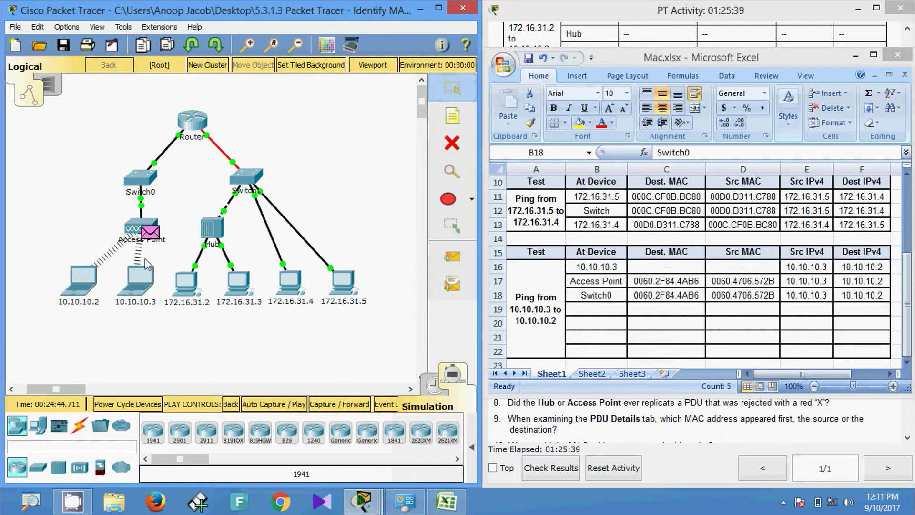
pyautogui.click(152, 237)
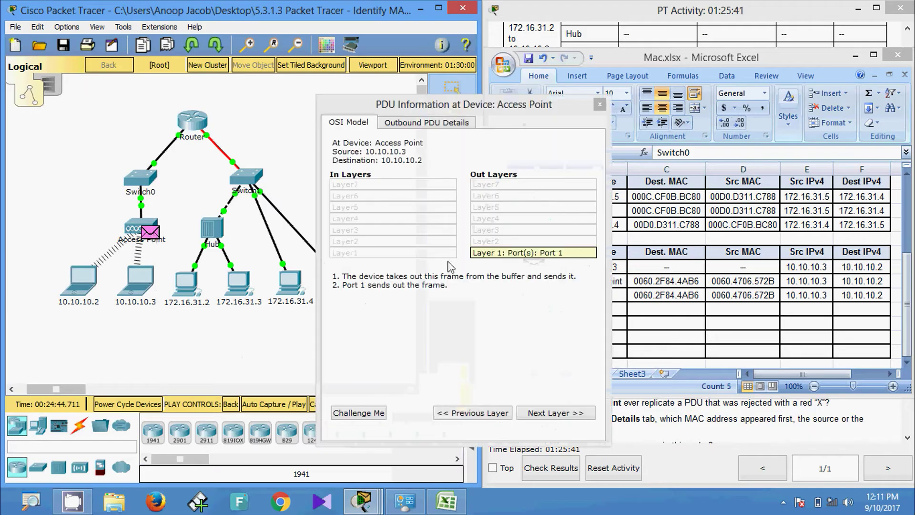
pyautogui.click(438, 125)
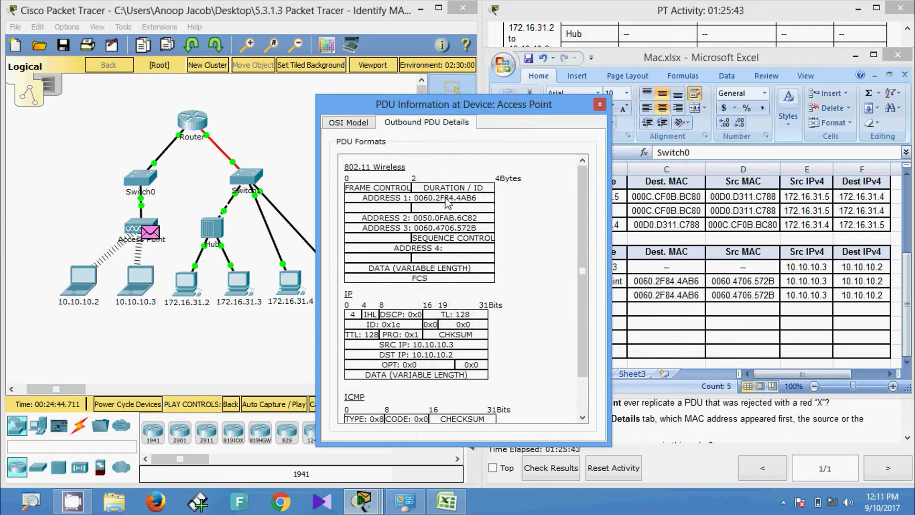
pyautogui.moveTo(453, 111); pyautogui.dragTo(501, 97)
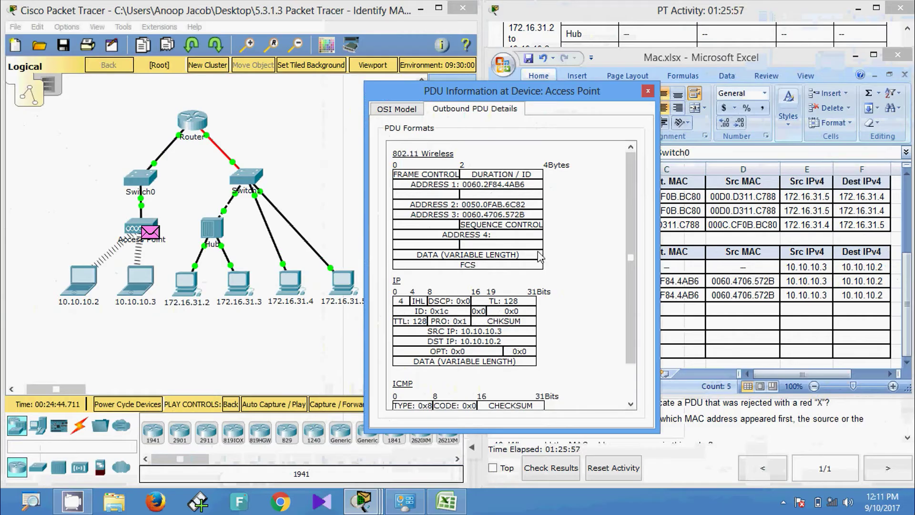
pyautogui.moveTo(646, 97); pyautogui.dragTo(497, 72)
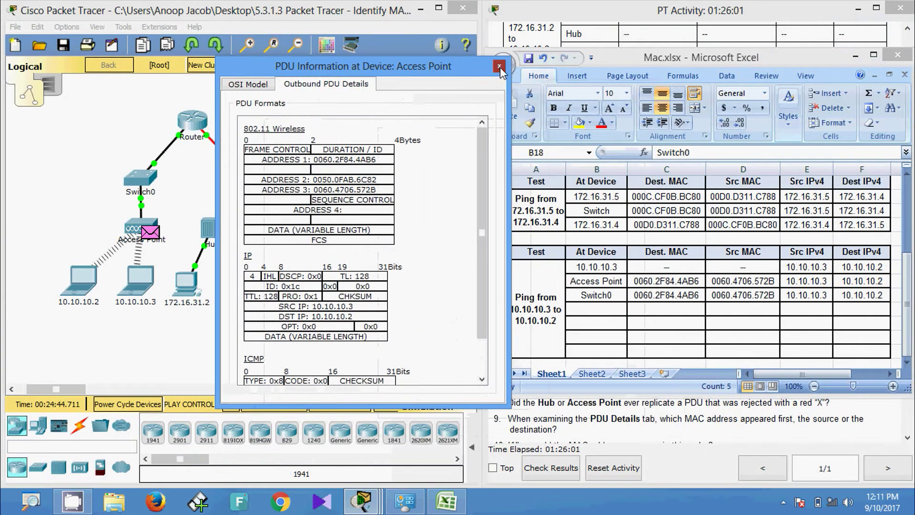
pyautogui.click(499, 67)
# Copy the Access Point entries from row 17 into row 19 and replace both MAC addresses there with "--" from row 16.
pyautogui.moveTo(607, 281); pyautogui.dragTo(835, 281)
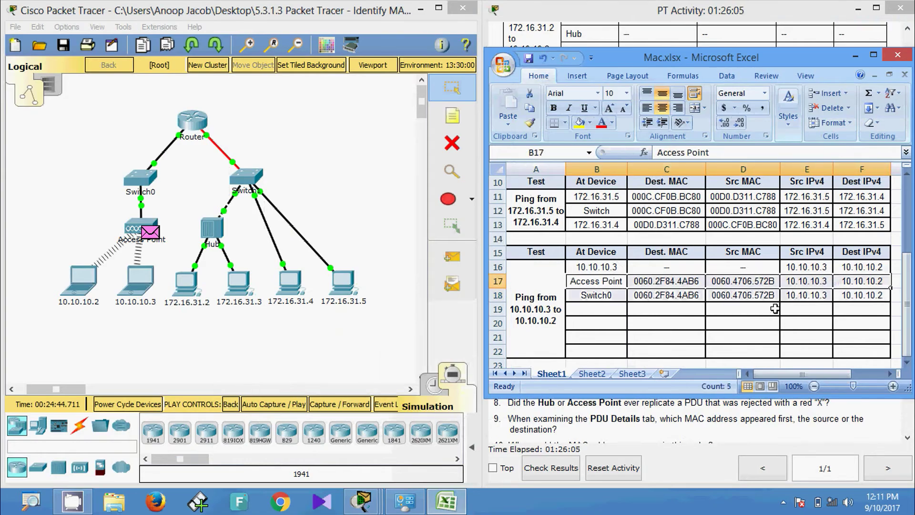
pyautogui.hotkey('ctrl', 'c')
pyautogui.click(579, 310)
pyautogui.hotkey('ctrl', 'v')
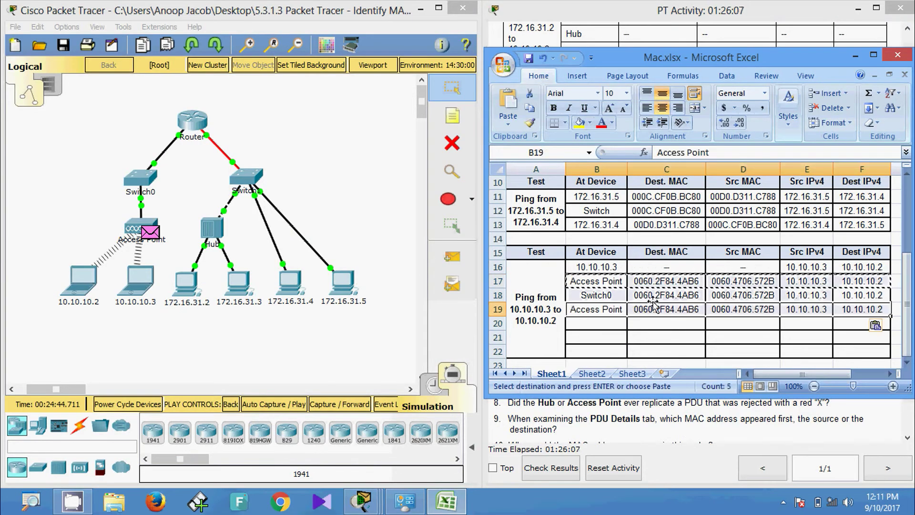
pyautogui.moveTo(679, 270); pyautogui.dragTo(728, 269)
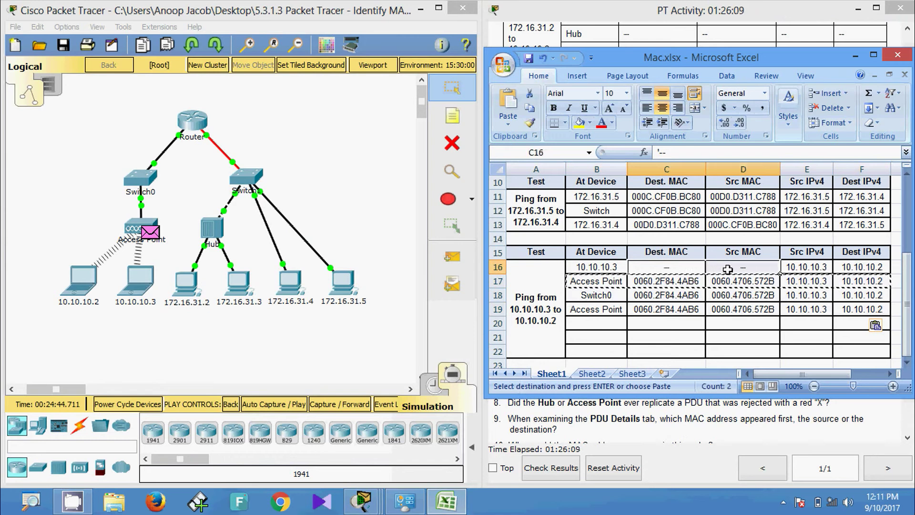
pyautogui.hotkey('ctrl', 'c')
pyautogui.moveTo(694, 309); pyautogui.dragTo(715, 310)
pyautogui.press('Return')
pyautogui.click(707, 338)
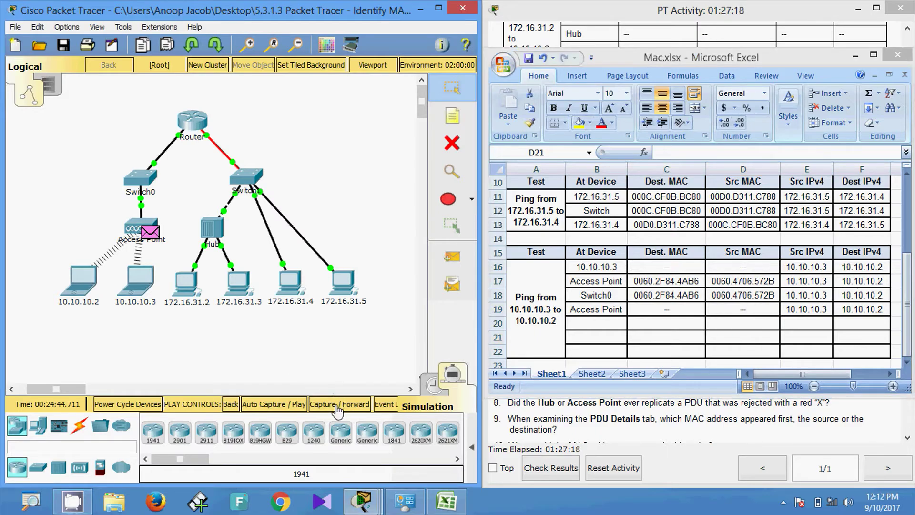
# Advance the packet from the Access Point to 10.10.10.2 and show its outbound PDU details beside the spreadsheet.
pyautogui.click(337, 411)
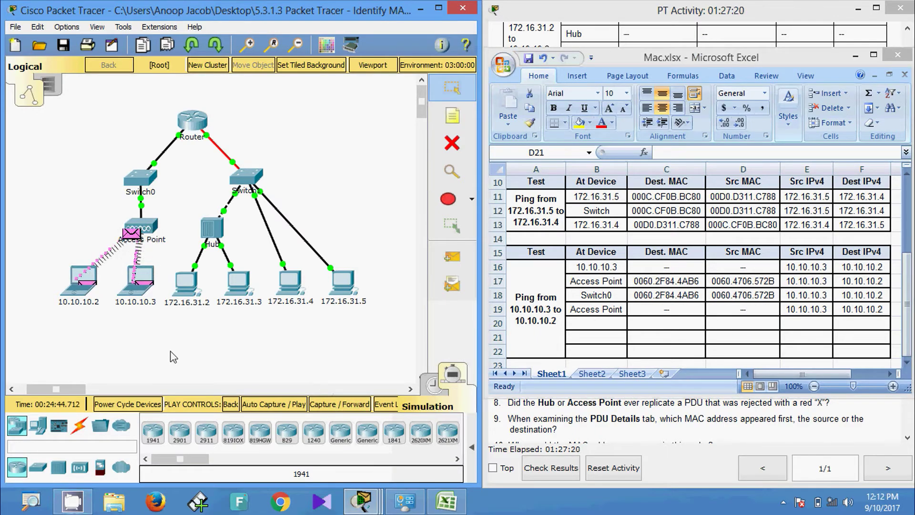
pyautogui.click(88, 295)
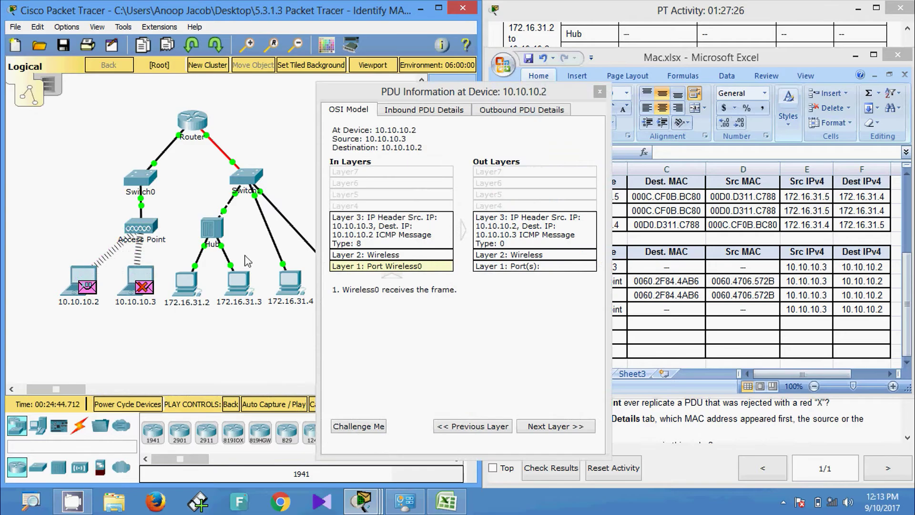
pyautogui.click(499, 111)
pyautogui.moveTo(504, 97); pyautogui.dragTo(377, 61)
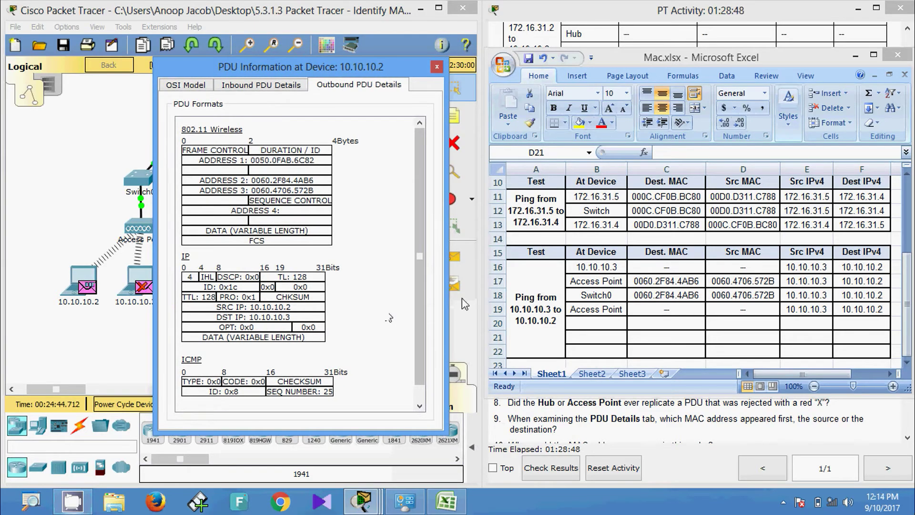
# Enter 10.10.10.2 as the device in row 20 and copy both "--" MAC entries from row 19 into it.
pyautogui.click(590, 326)
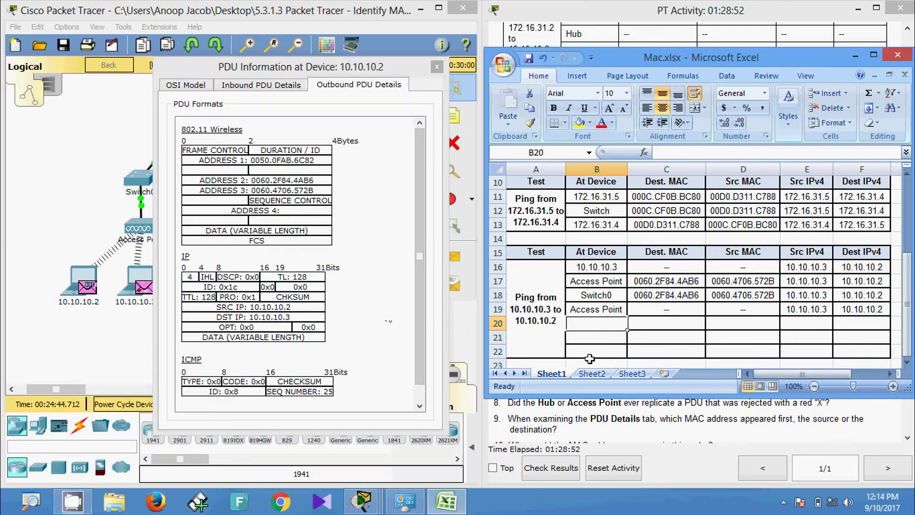
pyautogui.write('10.1')
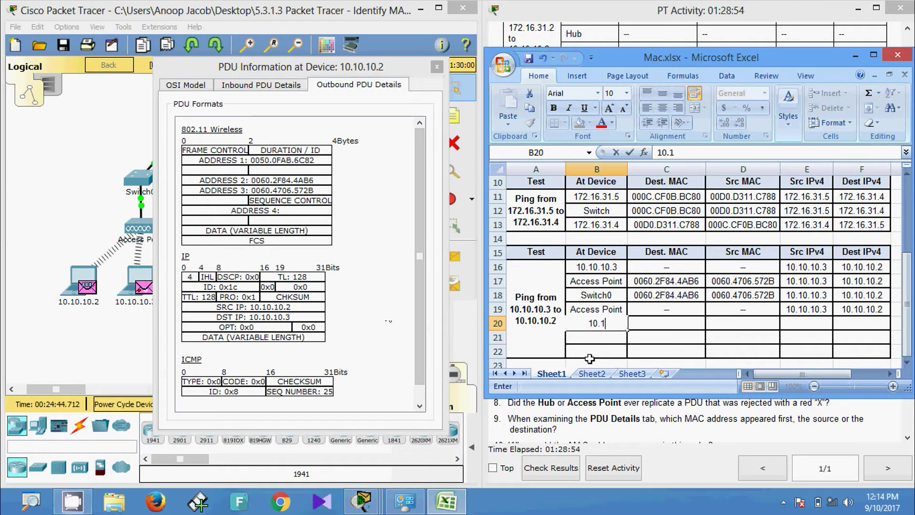
pyautogui.write('0.10.2')
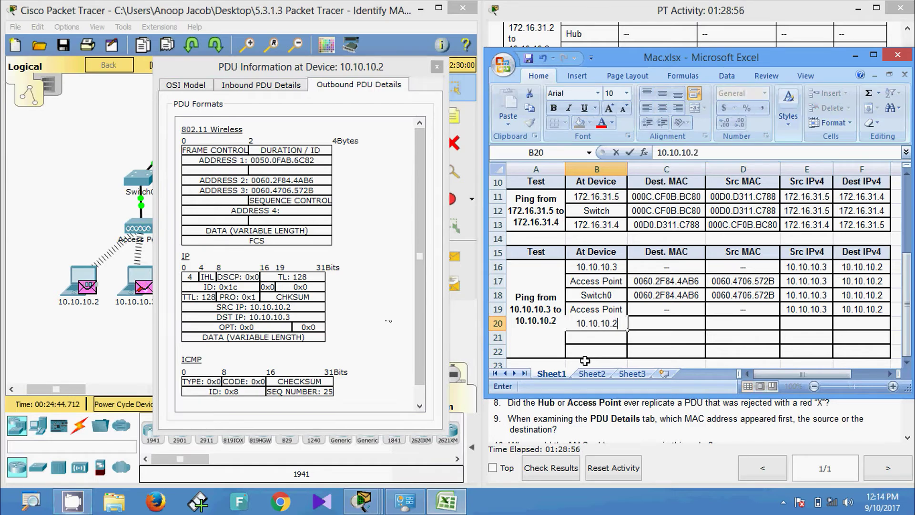
pyautogui.press('Tab')
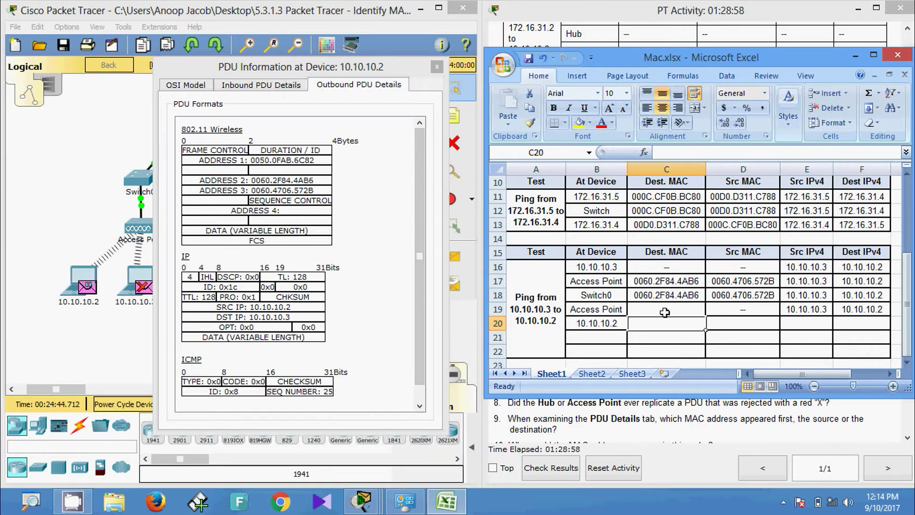
pyautogui.moveTo(662, 310); pyautogui.dragTo(711, 311)
pyautogui.hotkey('ctrl', 'c')
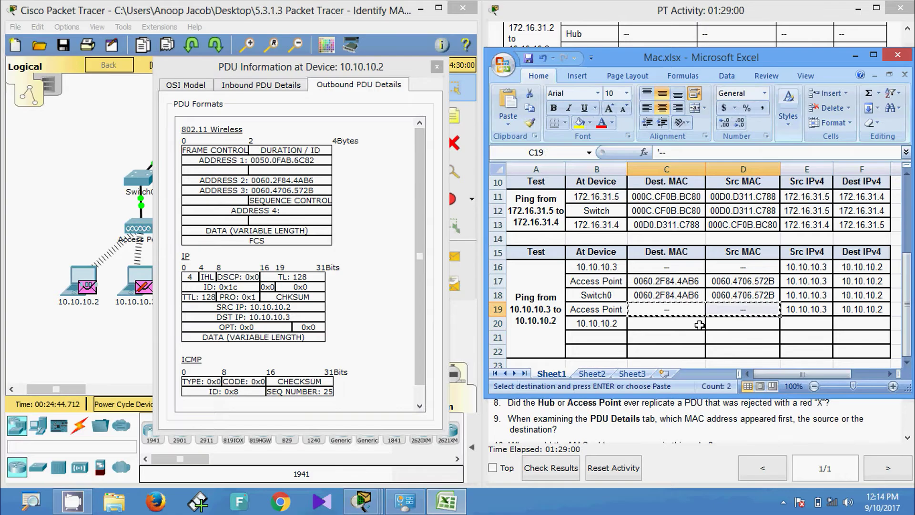
pyautogui.click(685, 326)
pyautogui.hotkey('ctrl', 'v')
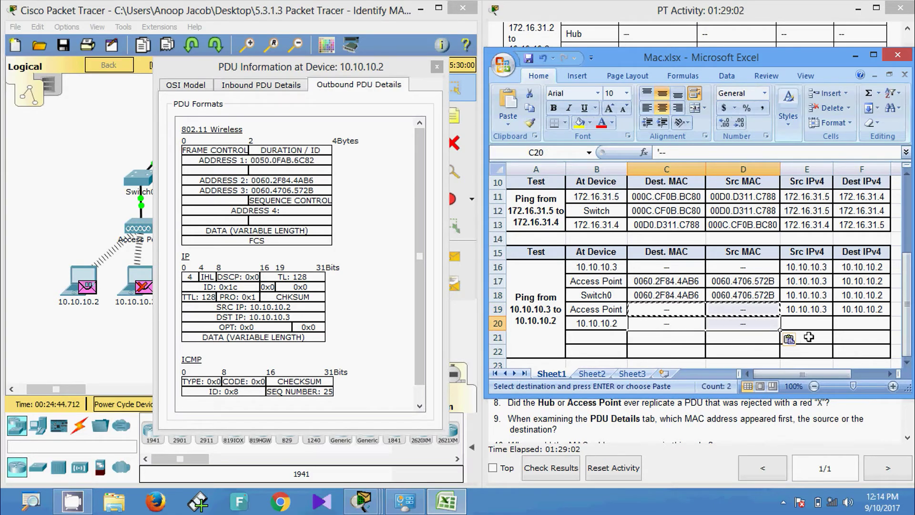
# Fill row 20 with source IPv4 10.10.10.2 and destination IPv4 10.10.10.3, copied from the matching cells above.
pyautogui.click(810, 325)
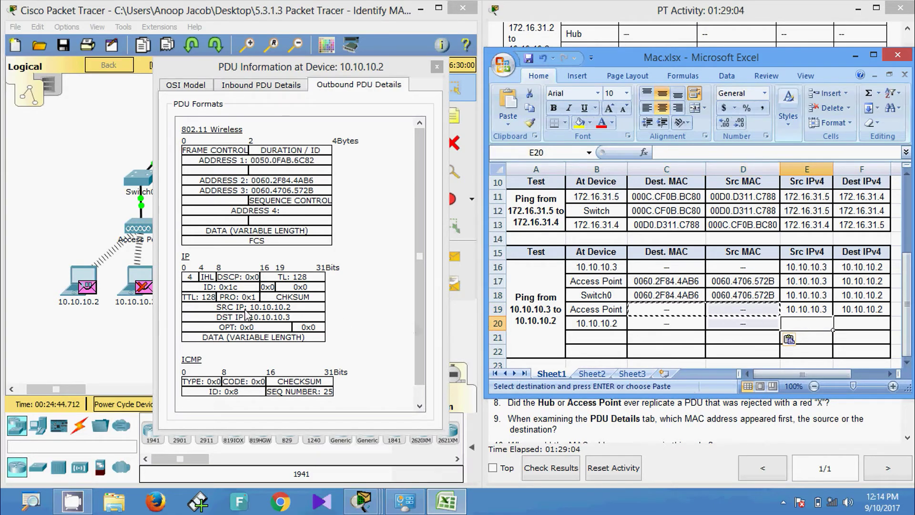
pyautogui.click(856, 268)
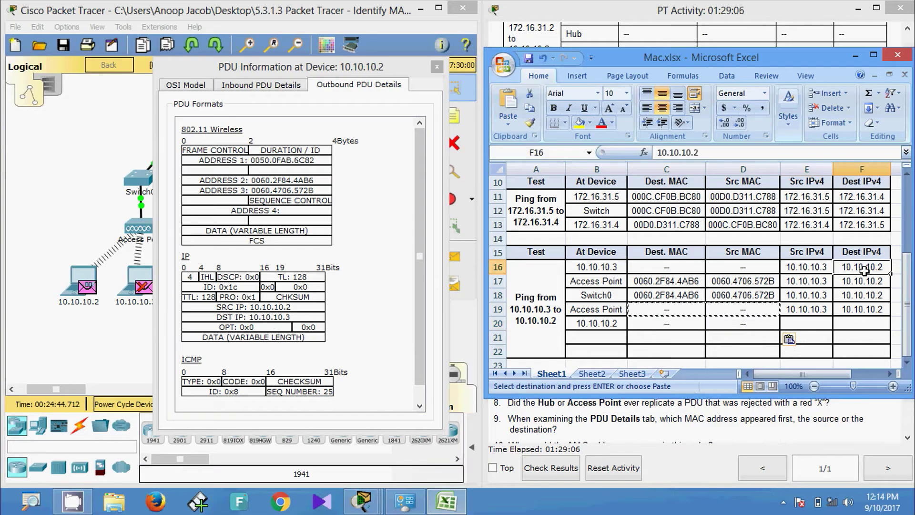
pyautogui.hotkey('ctrl', 'c')
pyautogui.click(817, 325)
pyautogui.hotkey('ctrl', 'v')
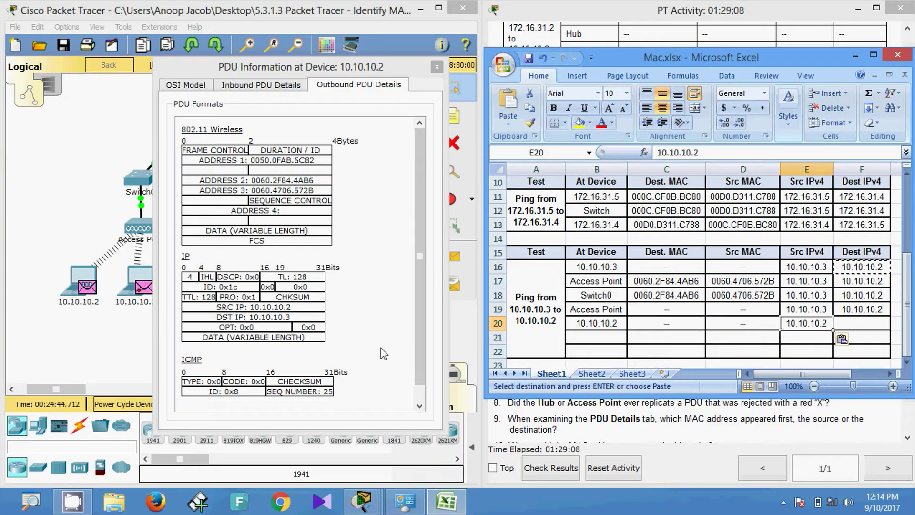
pyautogui.click(810, 296)
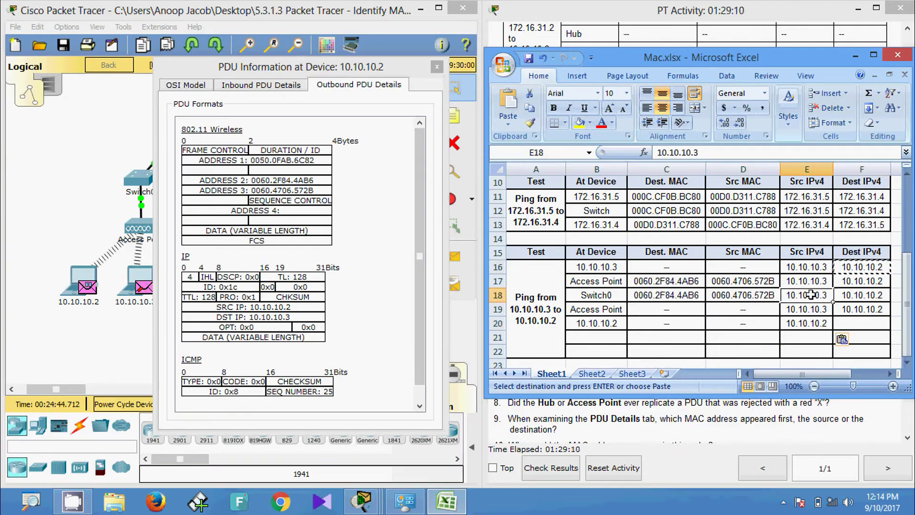
pyautogui.hotkey('ctrl', 'c')
pyautogui.click(862, 324)
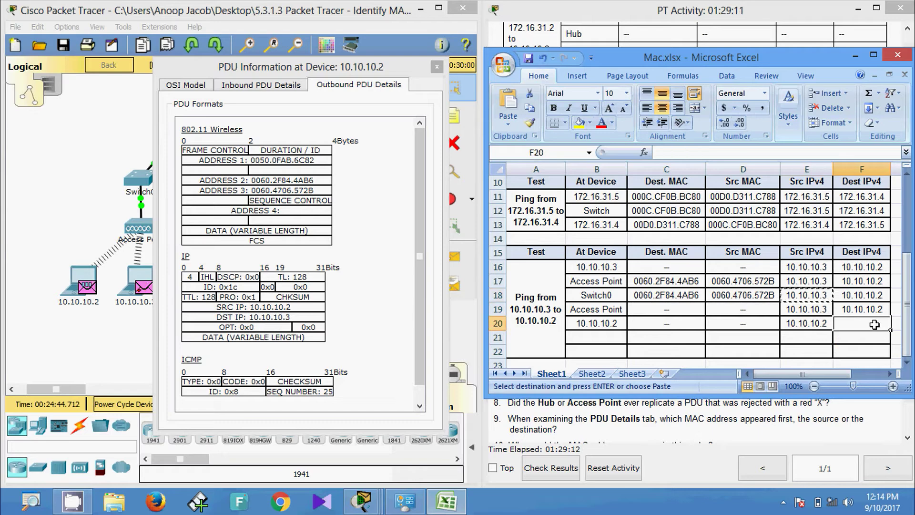
pyautogui.hotkey('ctrl', 'v')
pyautogui.press('Escape')
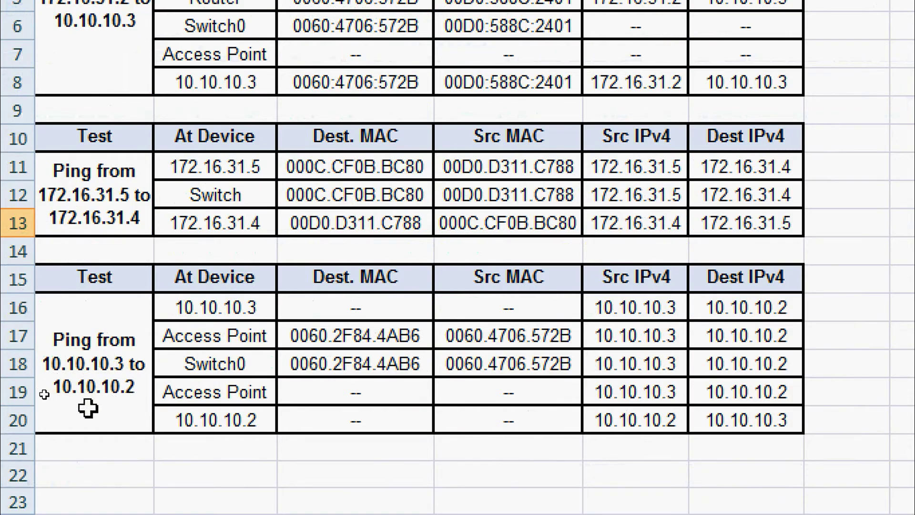
# Review rows 16 to 20 of the spreadsheet and the remaining ping tests listed in Step 2 of the activity instructions.
pyautogui.moveTo(191, 308); pyautogui.dragTo(777, 418)
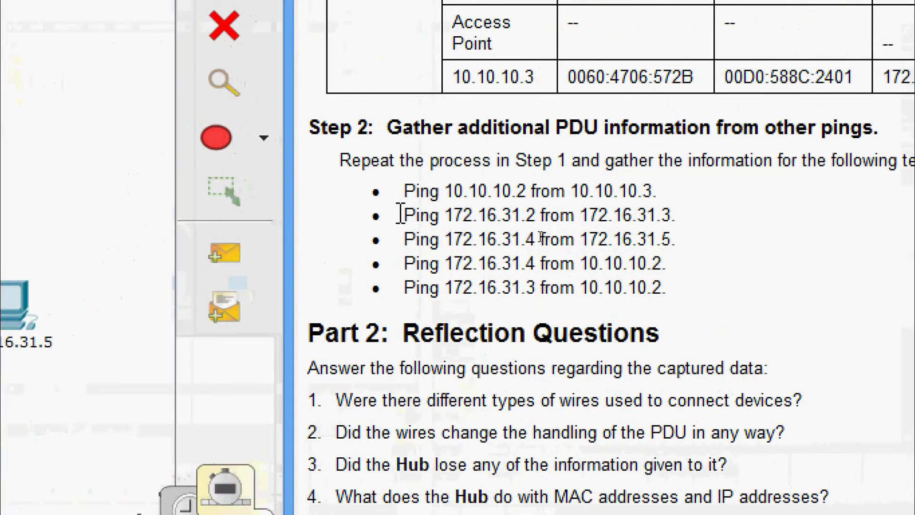
pyautogui.moveTo(400, 215); pyautogui.dragTo(695, 216)
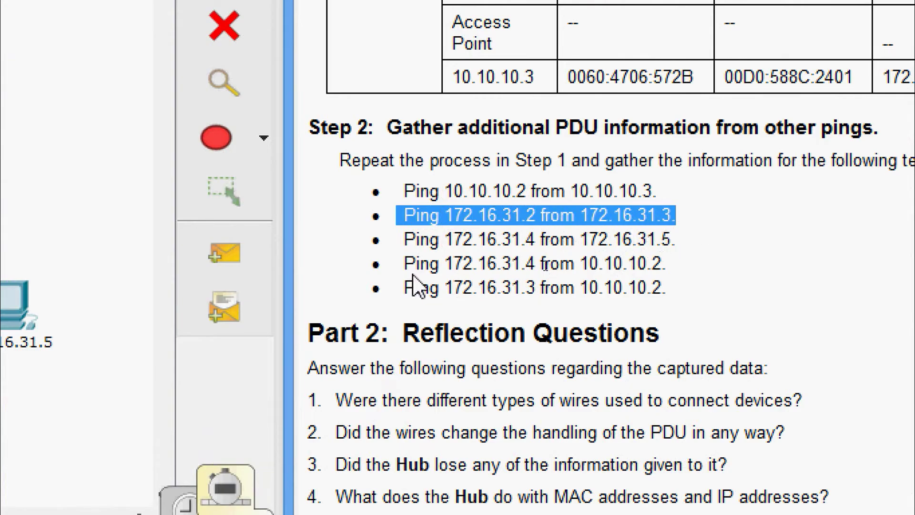
pyautogui.moveTo(401, 262); pyautogui.dragTo(580, 263)
pyautogui.moveTo(579, 263); pyautogui.dragTo(665, 264)
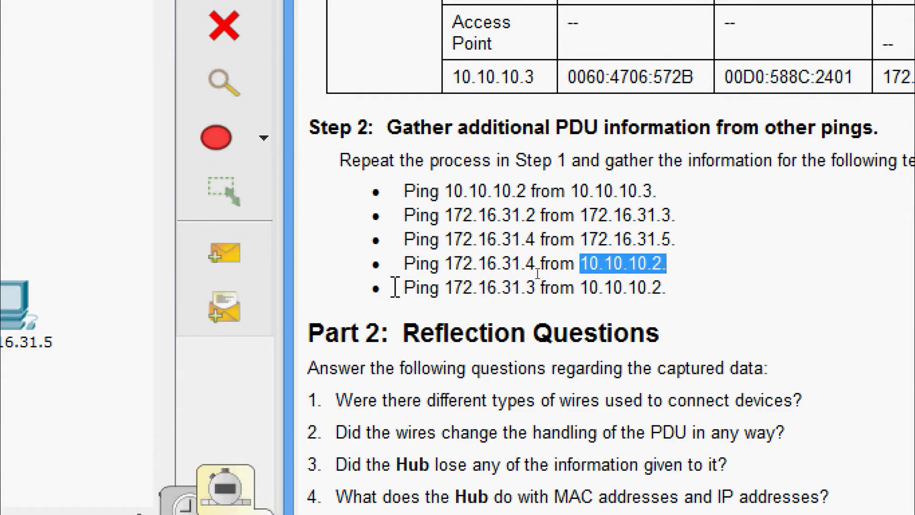
pyautogui.moveTo(394, 288); pyautogui.dragTo(675, 297)
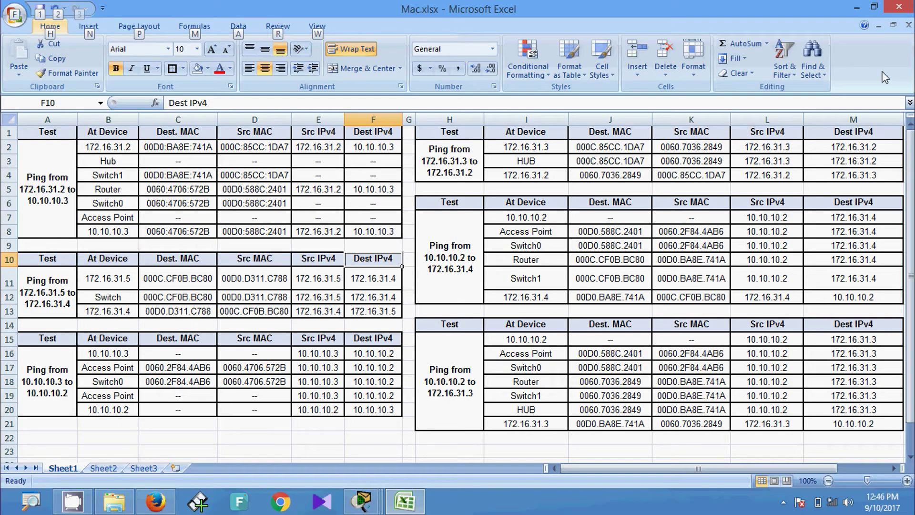
# Read the reflection questions in the Packet Tracer activity and check the HUB row of the 172.16.31.3 to 172.16.31.2 table in Excel.
pyautogui.hotkey('alt', 'Tab')
pyautogui.scroll(-1, 653, 327)
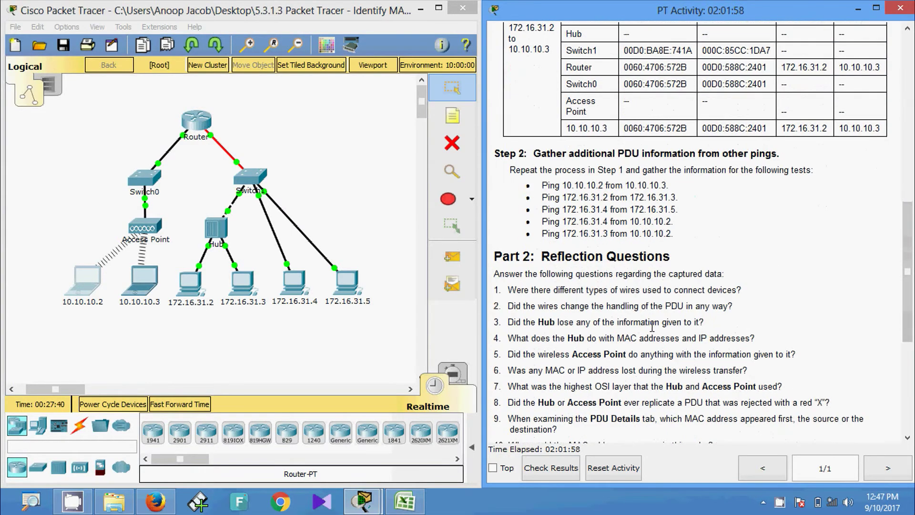
pyautogui.scroll(-3, 664, 317)
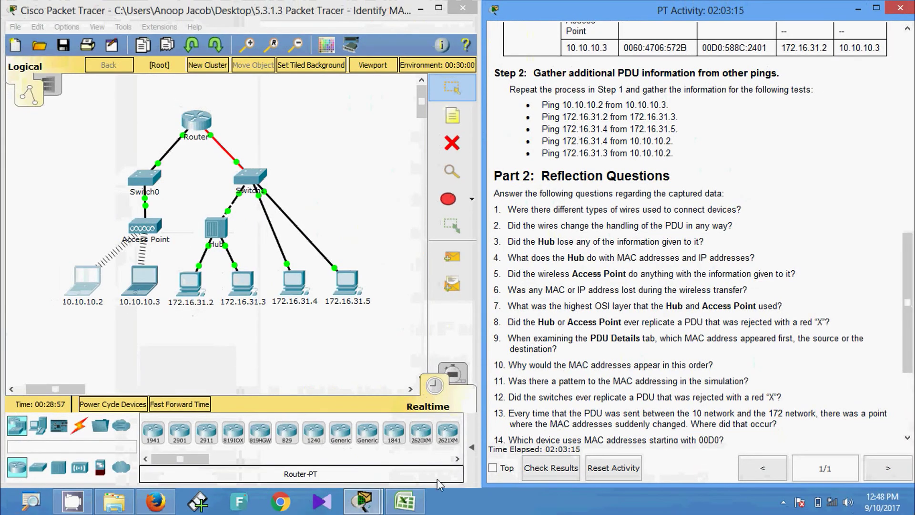
pyautogui.click(404, 501)
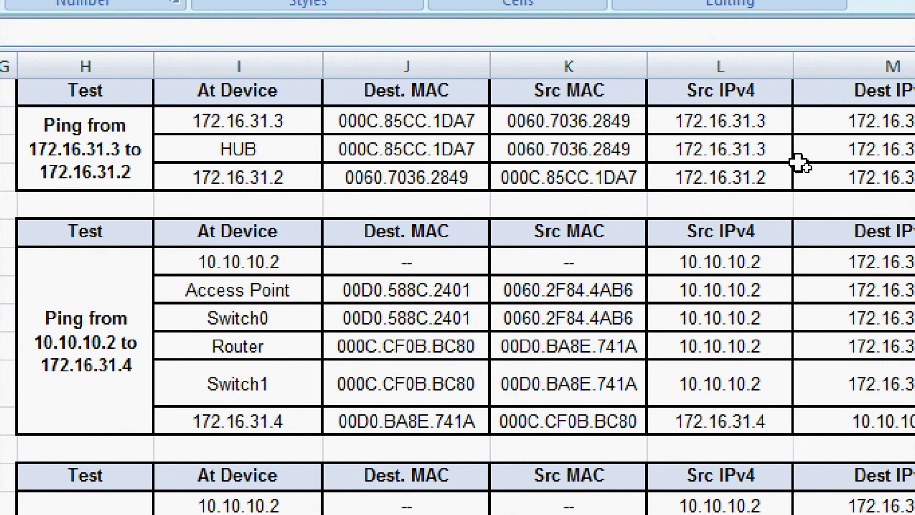
pyautogui.moveTo(798, 155); pyautogui.dragTo(270, 156)
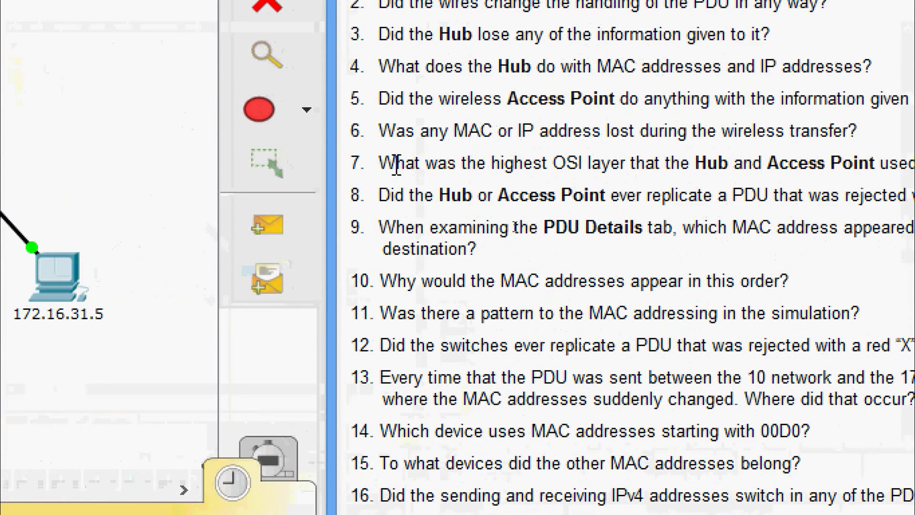
# Examine reflection questions 7, 8, 9 and 11 in the activity instructions, highlighting each question while reading it.
pyautogui.moveTo(383, 164); pyautogui.dragTo(891, 169)
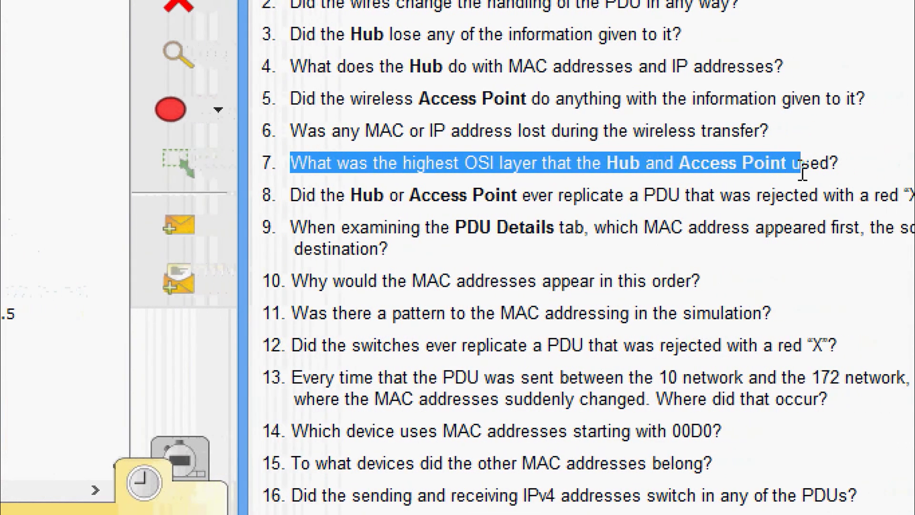
pyautogui.moveTo(803, 173); pyautogui.dragTo(843, 171)
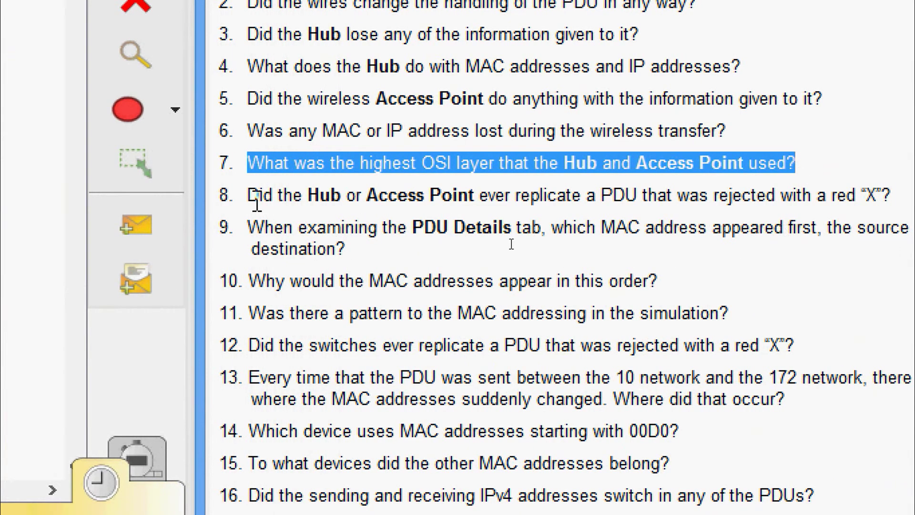
pyautogui.moveTo(247, 195); pyautogui.dragTo(868, 196)
pyautogui.moveTo(802, 195)
pyautogui.mouseDown()
pyautogui.moveTo(828, 196)
pyautogui.moveTo(801, 196)
pyautogui.mouseUp()
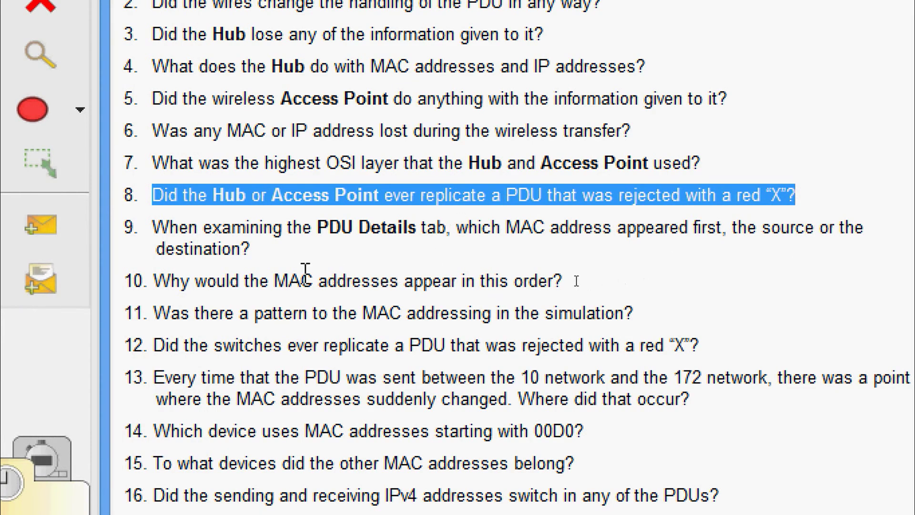
pyautogui.moveTo(161, 233); pyautogui.dragTo(684, 242)
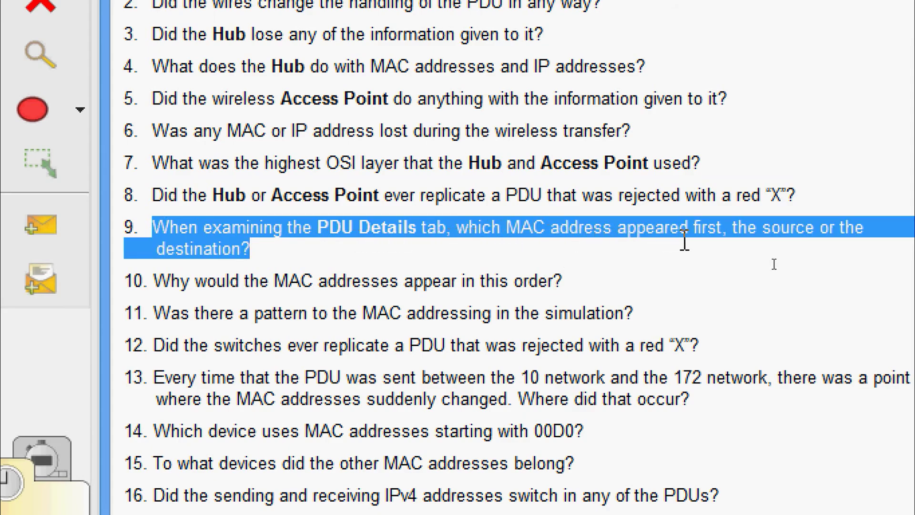
pyautogui.click(480, 252)
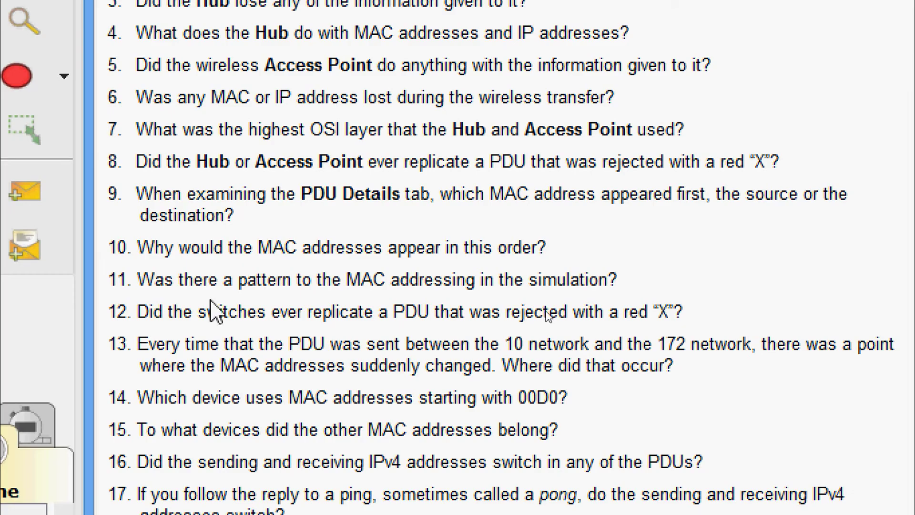
pyautogui.moveTo(196, 285); pyautogui.dragTo(613, 285)
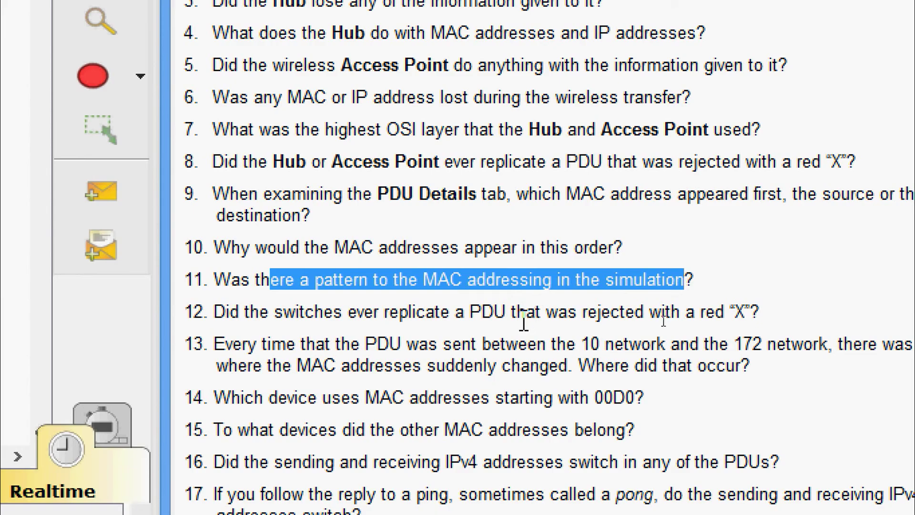
pyautogui.click(448, 462)
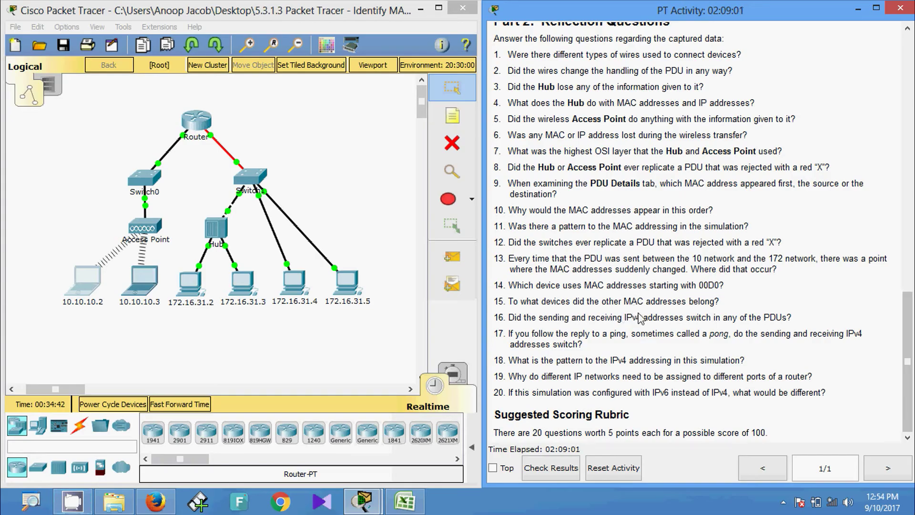